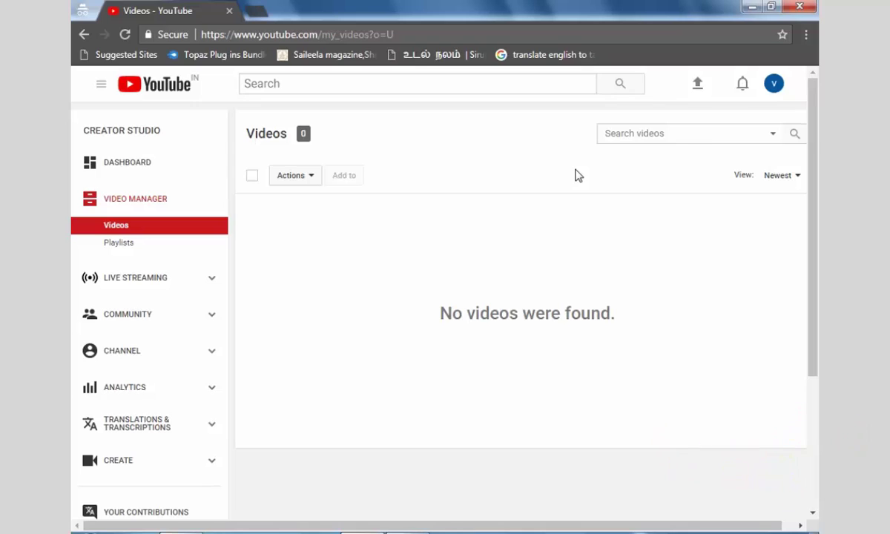
Examine the YouTube account's advanced settings, including the sign-in e-mail, user ID and channel ID, and the connected accounts settings.
click(773, 85)
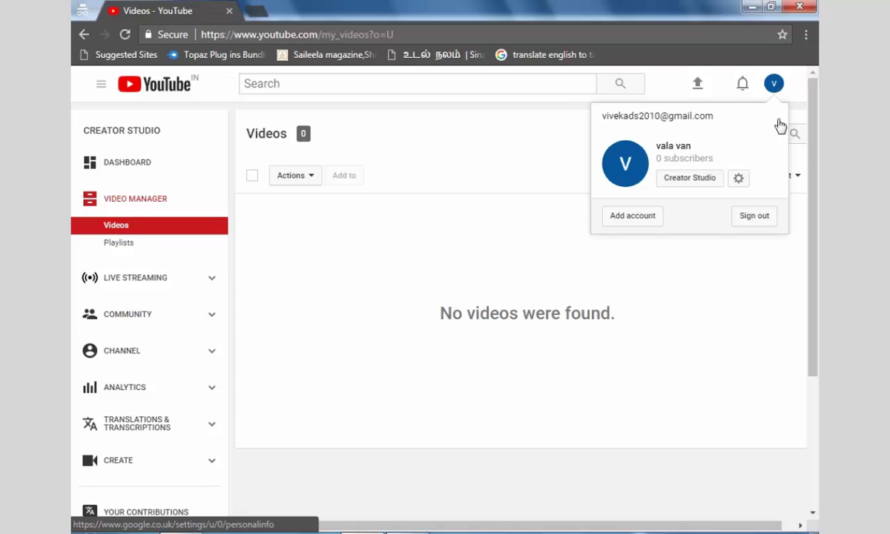
click(738, 179)
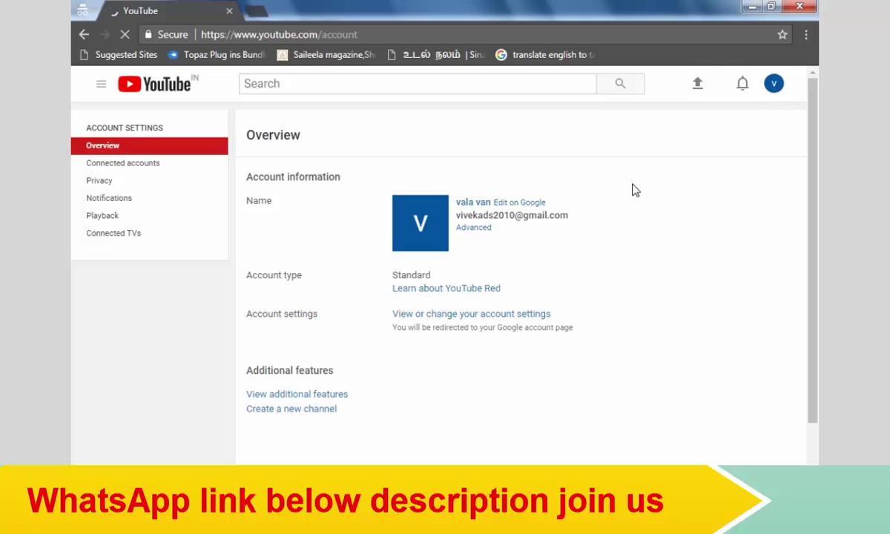
click(479, 229)
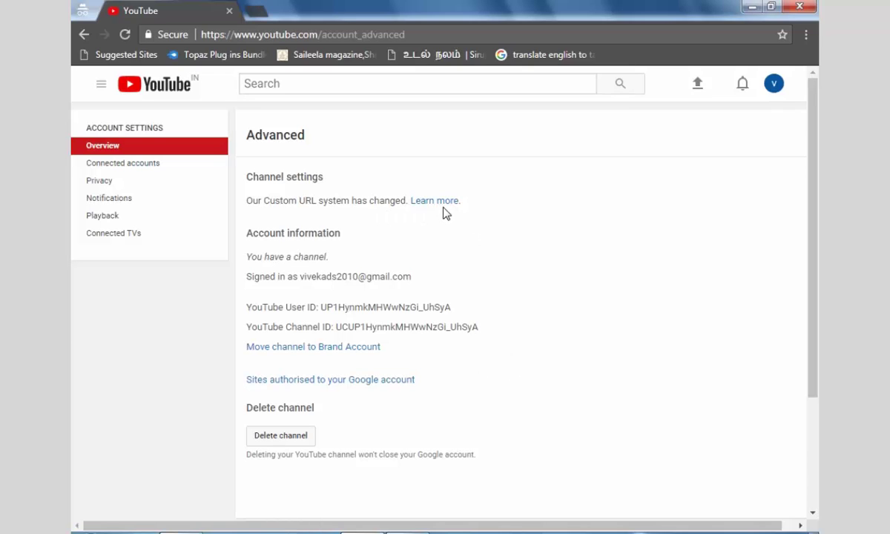
scroll(511, 380, down, 1)
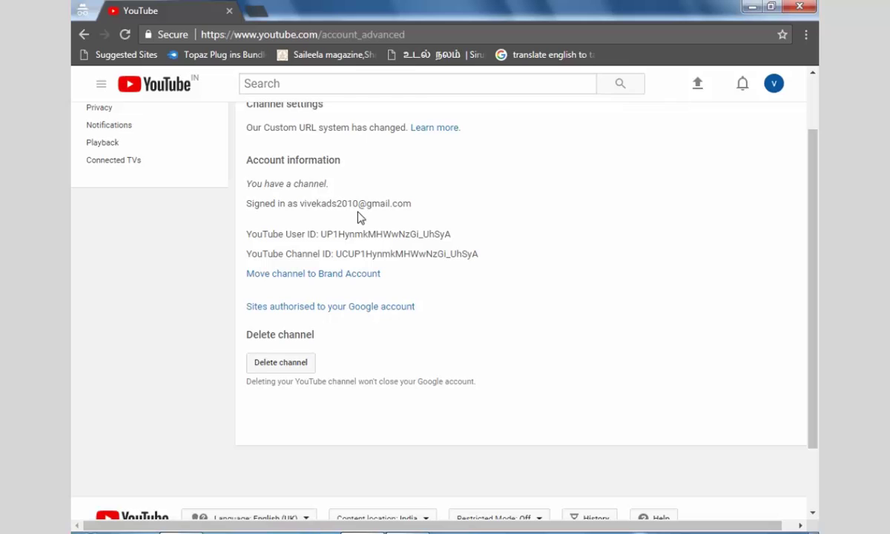
drag(326, 203, 398, 204)
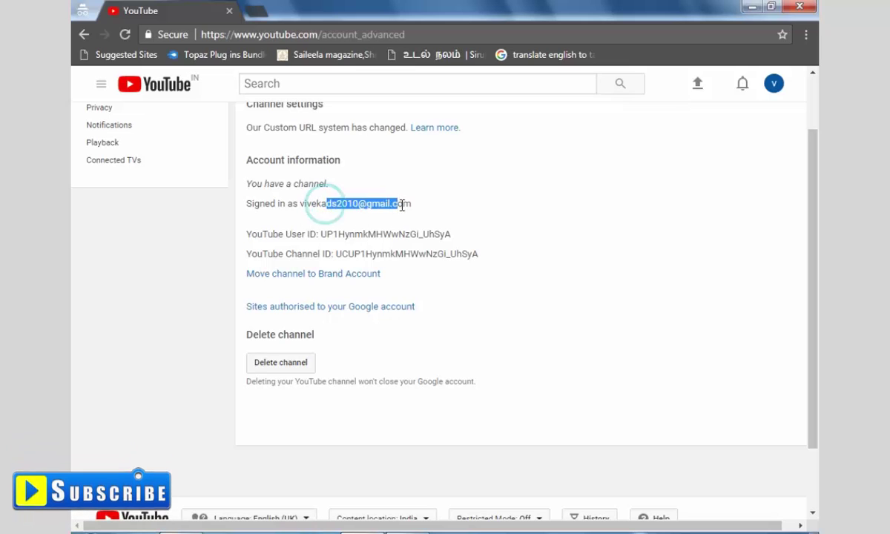
drag(320, 233, 393, 234)
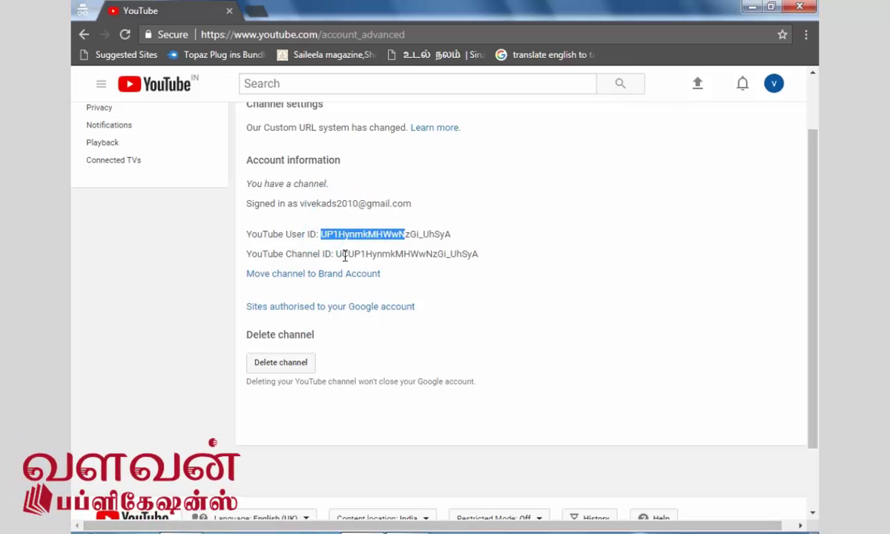
drag(342, 254, 426, 254)
click(370, 234)
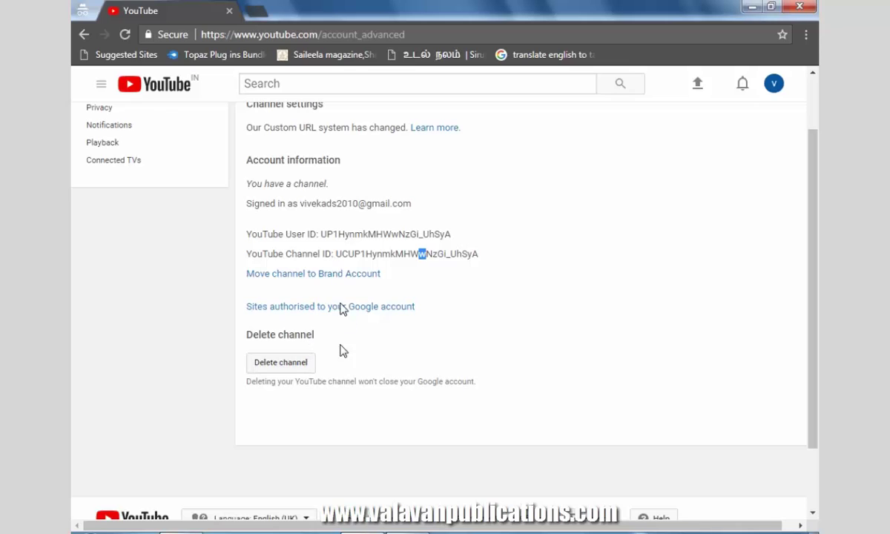
scroll(292, 337, up, 2)
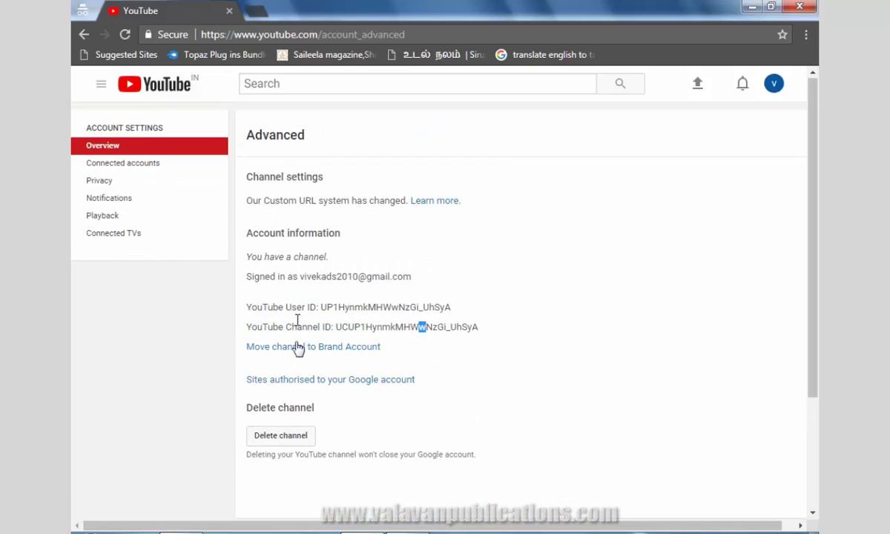
click(142, 165)
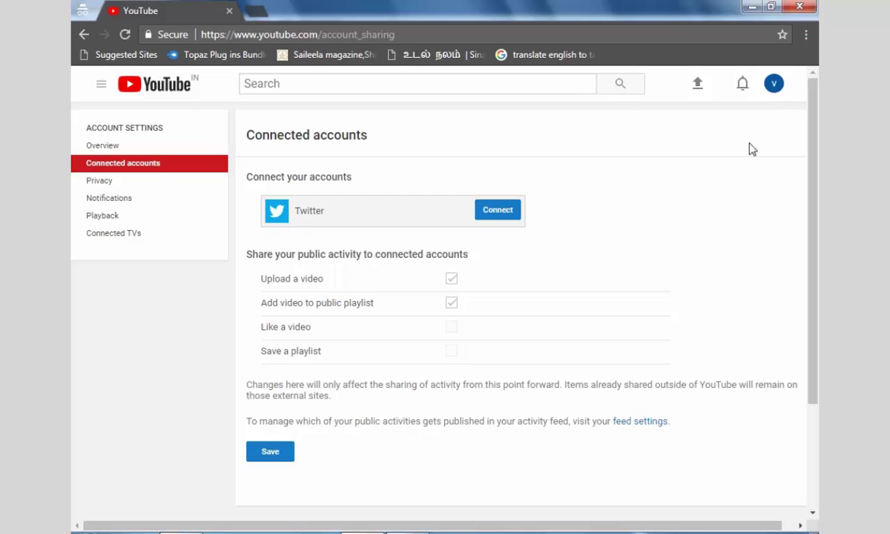
Open the Creator Studio dashboard and dismiss the tip about customising it.
click(774, 83)
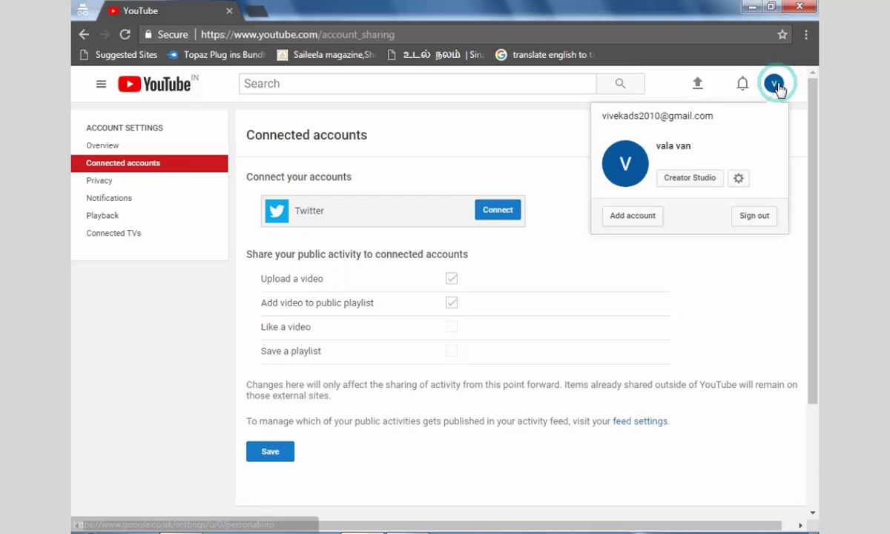
click(697, 183)
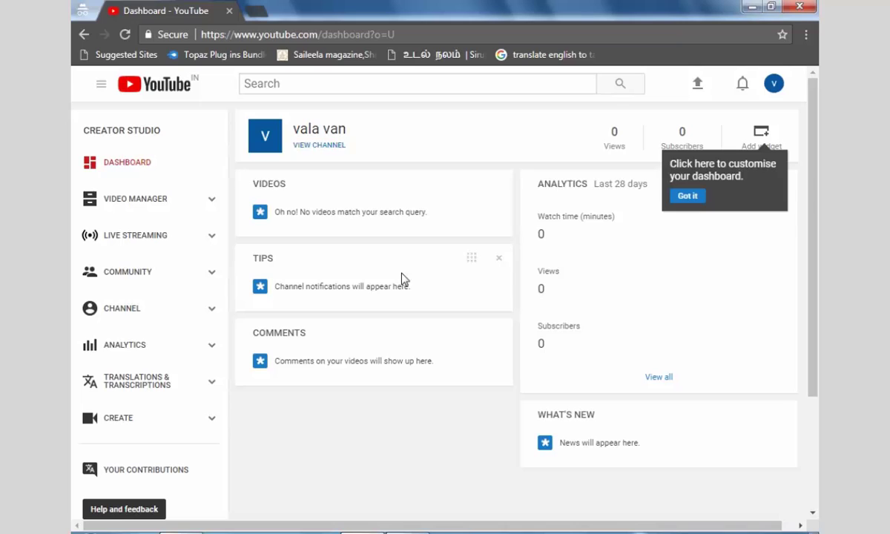
click(687, 197)
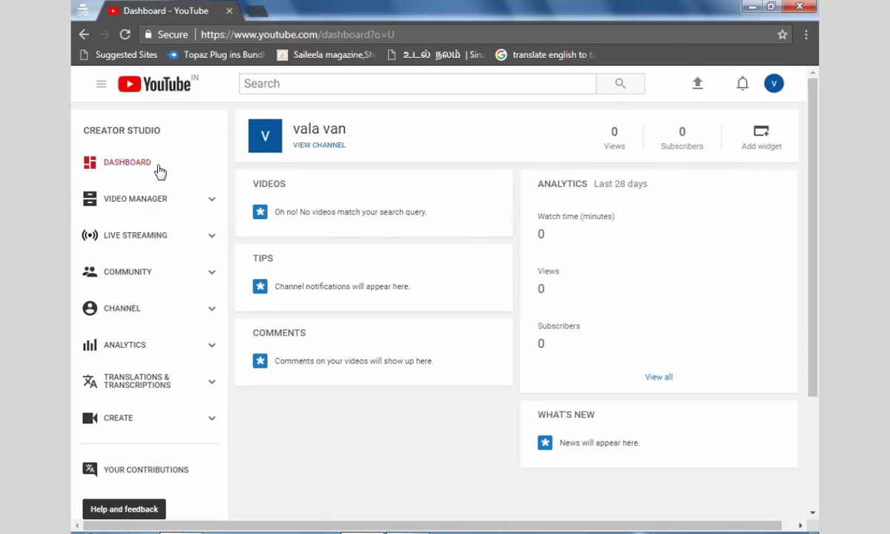
View the channel from the dashboard and open its layout for editing, looking over the channel icon and art areas.
click(321, 147)
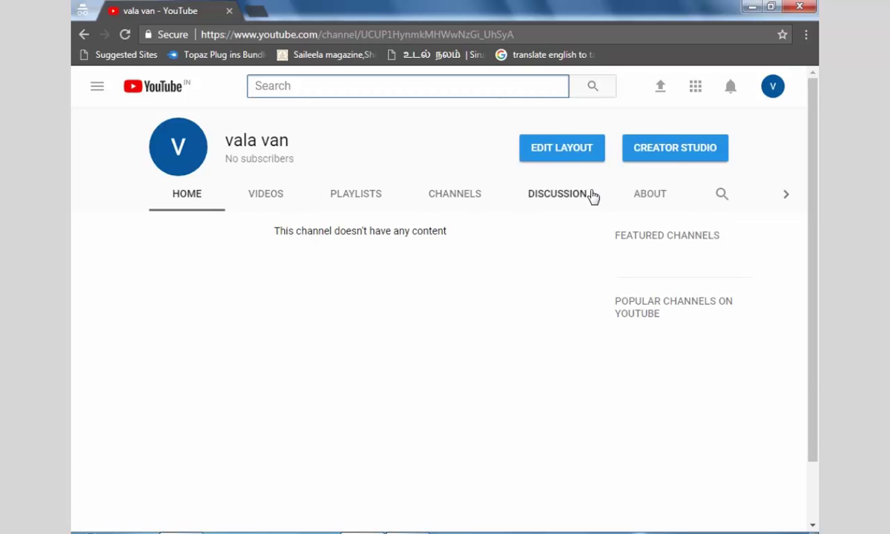
click(579, 157)
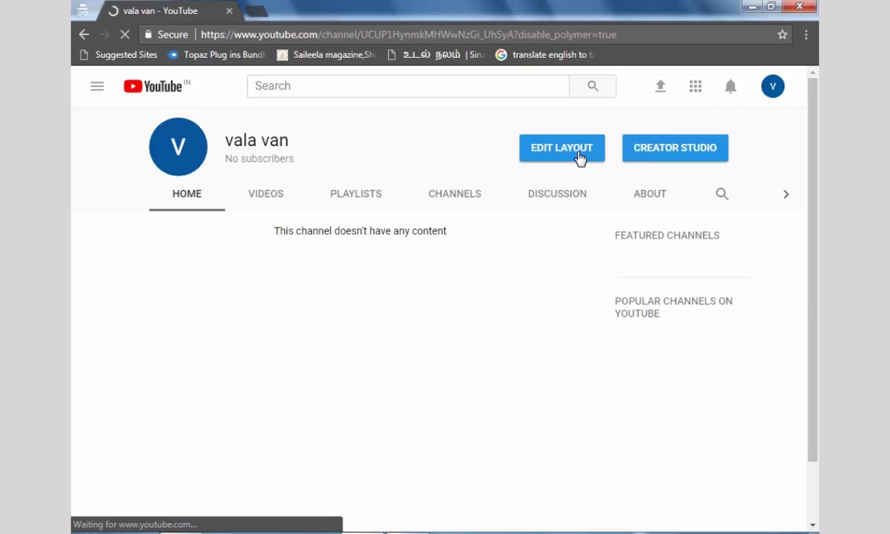
scroll(623, 221, down, 3)
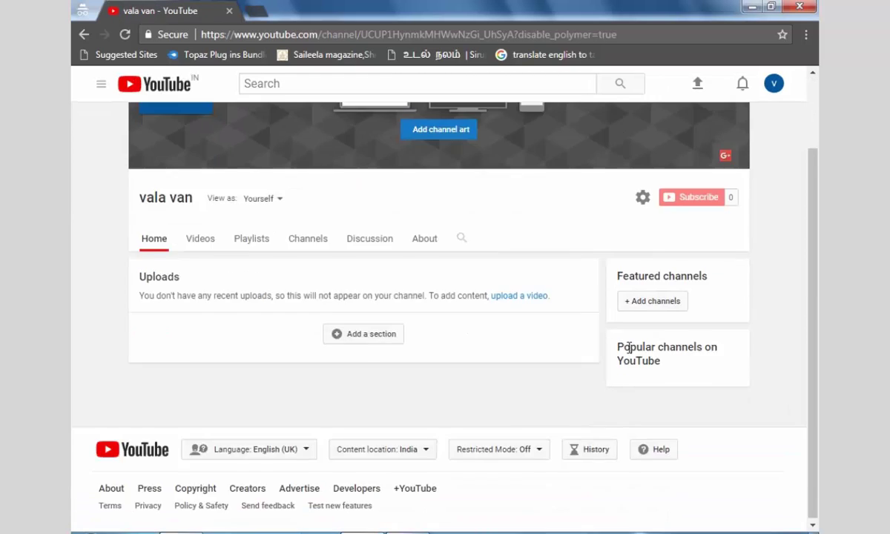
scroll(278, 343, up, 3)
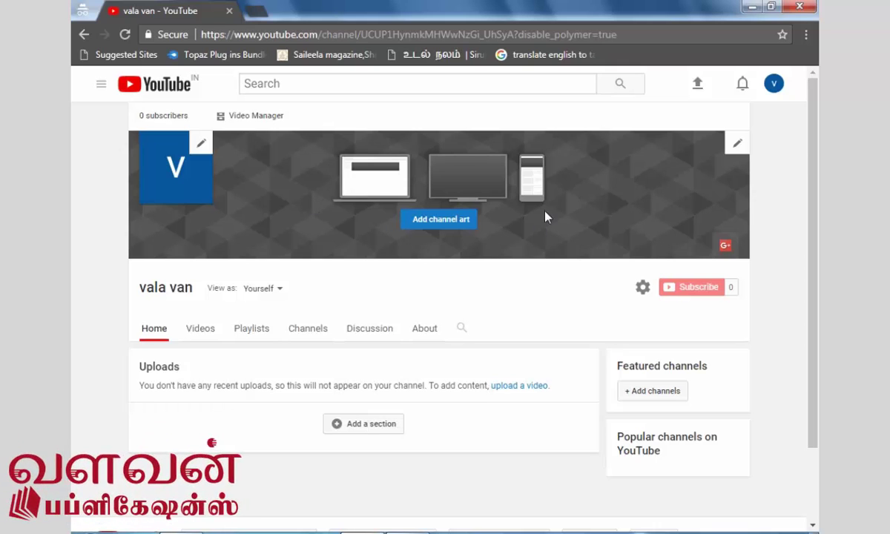
mouse_move(178, 165)
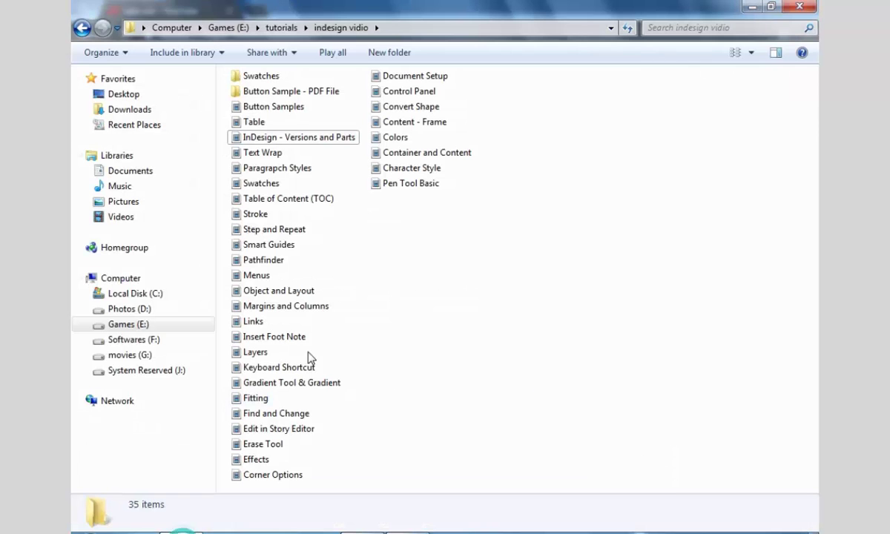
Switch to the file manager, open the Youtube Channal Icon PSD from the Downloads folder in Photoshop and maximize its document window.
click(397, 288)
click(128, 105)
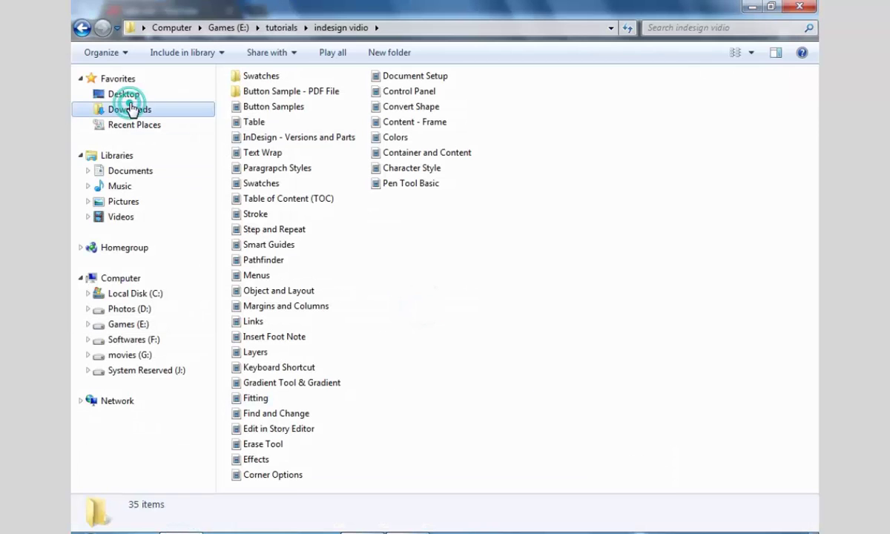
click(438, 130)
drag(558, 185, 350, 97)
click(494, 258)
click(526, 278)
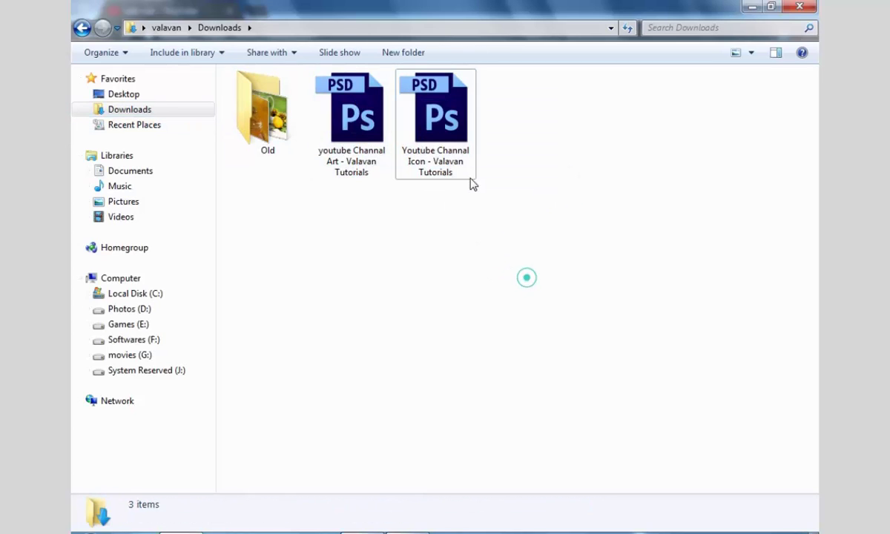
drag(517, 190, 372, 111)
click(419, 242)
click(427, 149)
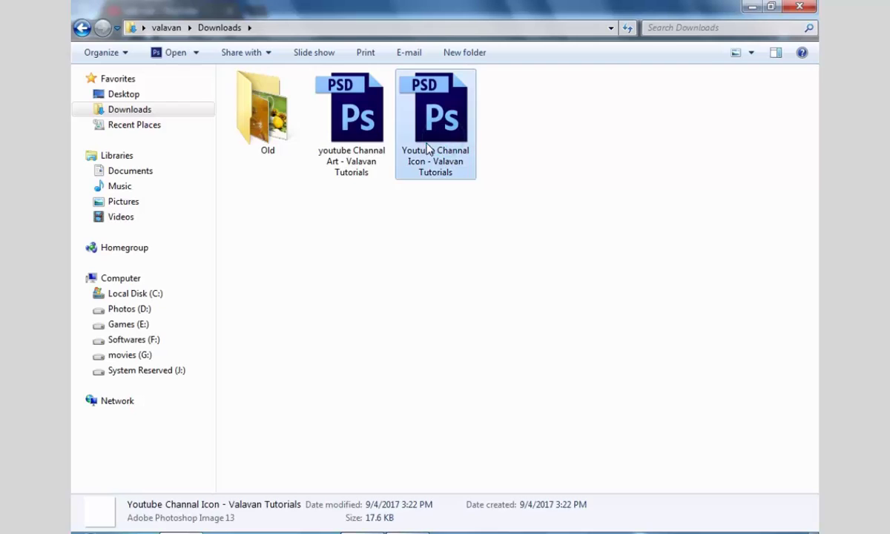
click(348, 130)
drag(437, 141, 408, 531)
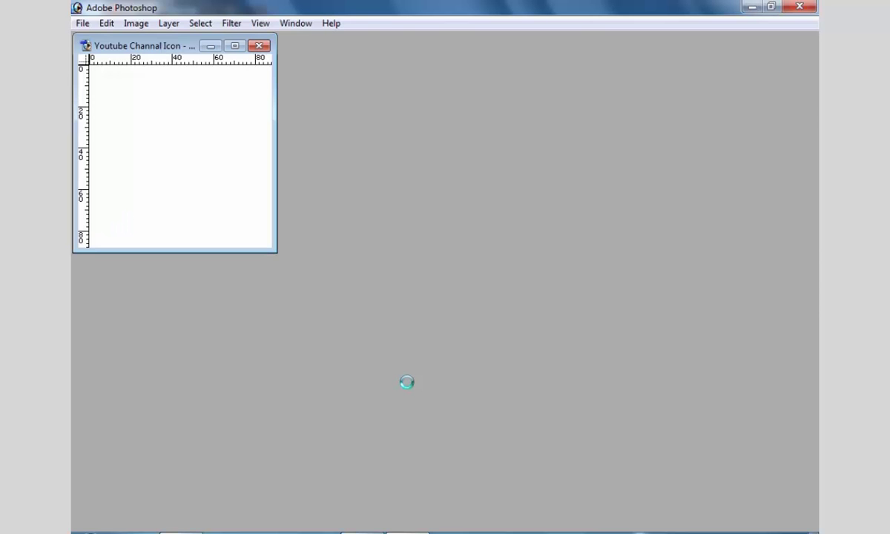
click(236, 46)
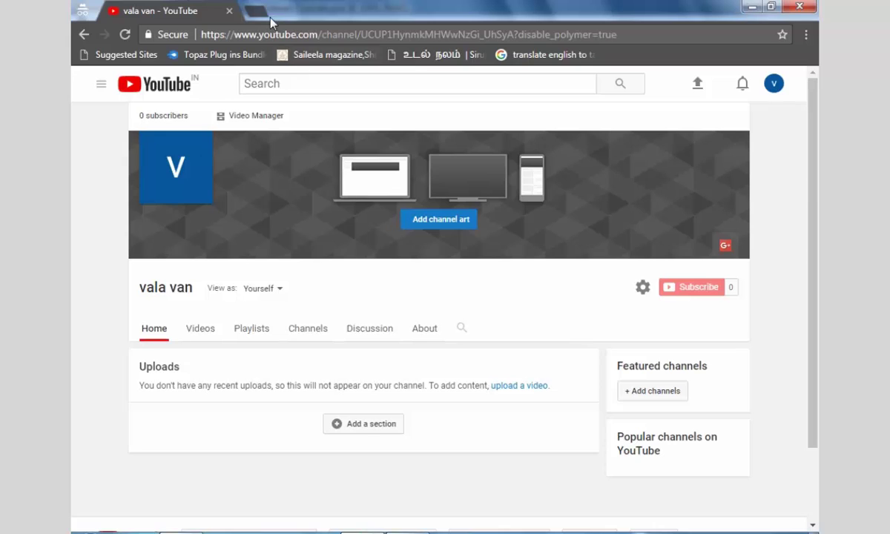
Switch back to the browser and search Google for "indesign logo" in a new tab.
click(255, 12)
text(i)
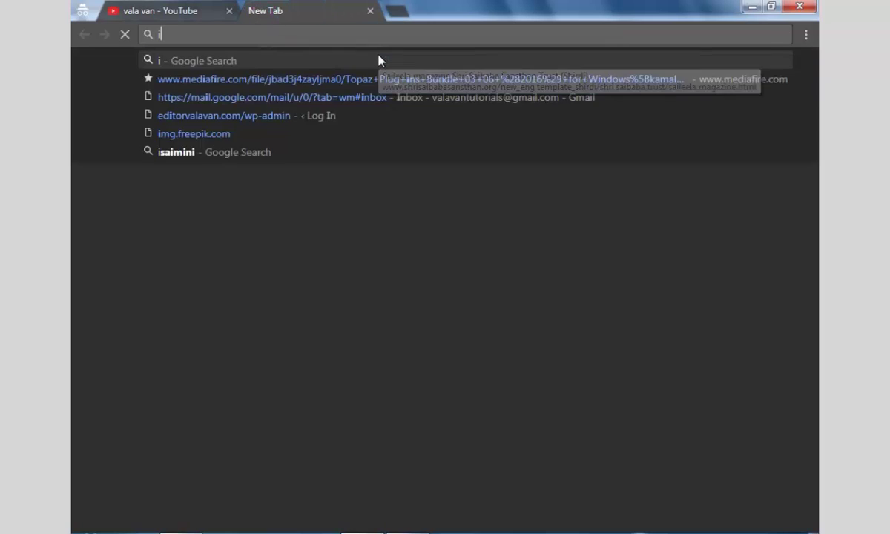
text(ndesign)
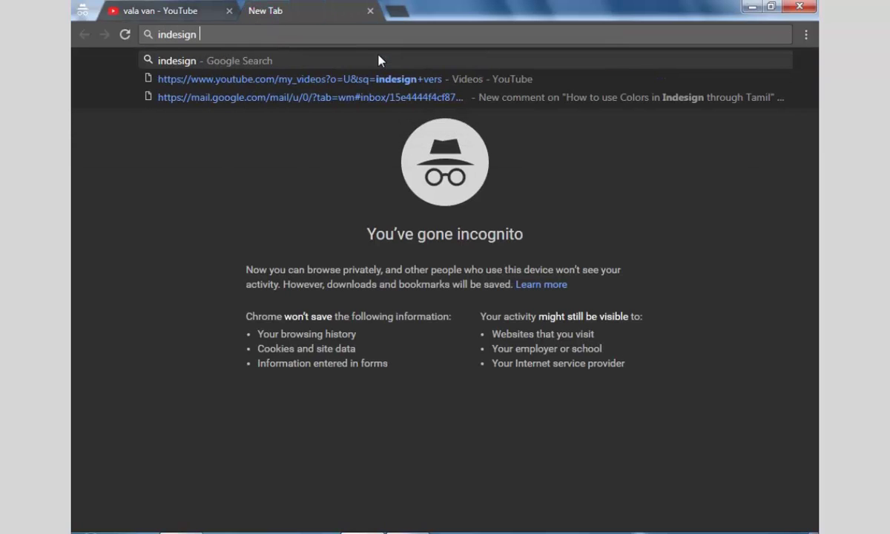
text( logo)
key(Return)
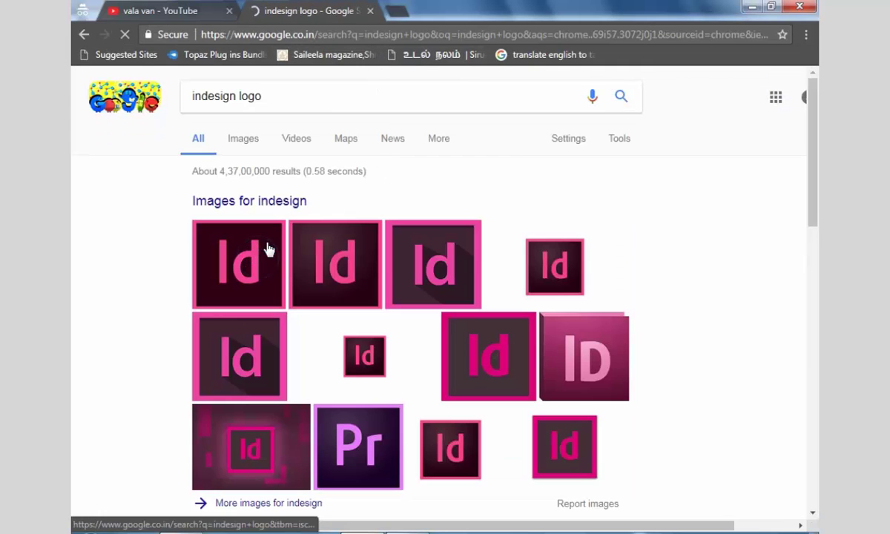
View an InDesign logo from the image results at full size, check its save options and close its tab.
click(359, 283)
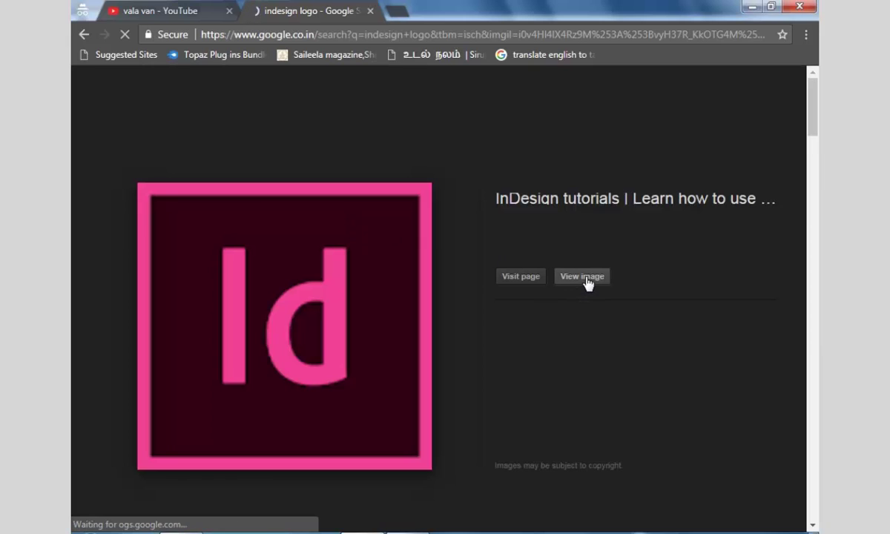
click(582, 276)
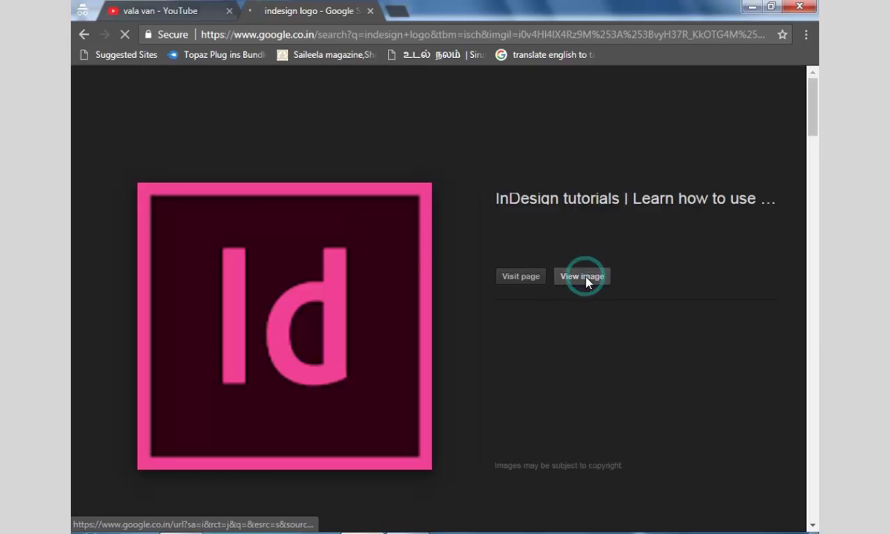
right_click(526, 218)
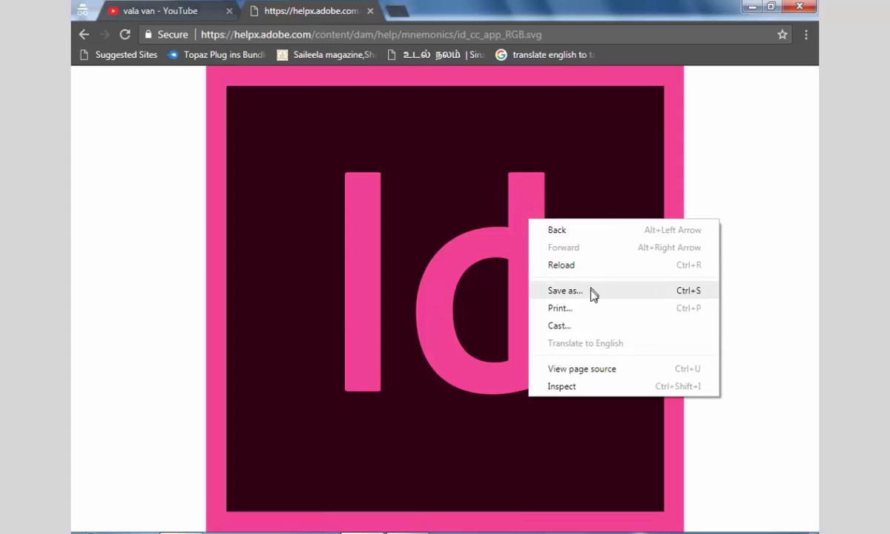
click(434, 210)
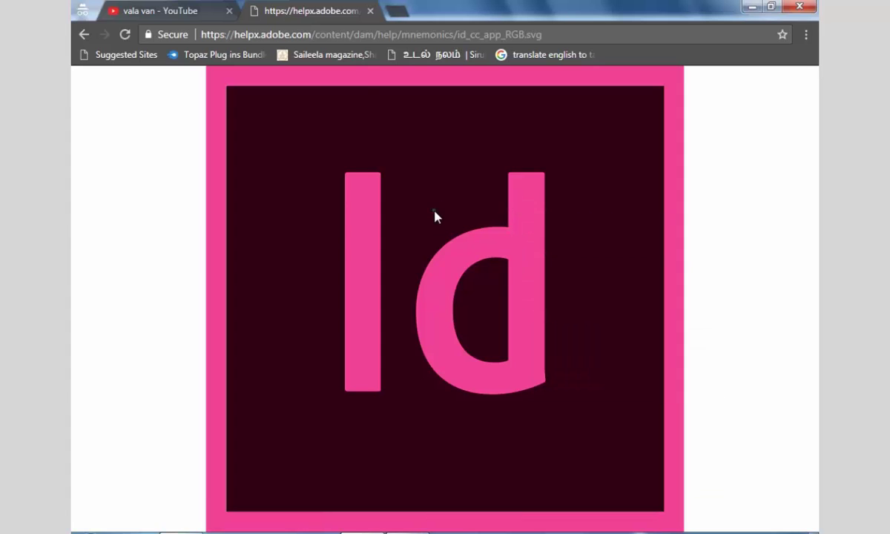
click(373, 11)
Open another new browser tab and run a Google search for "indesign logo" again.
click(261, 13)
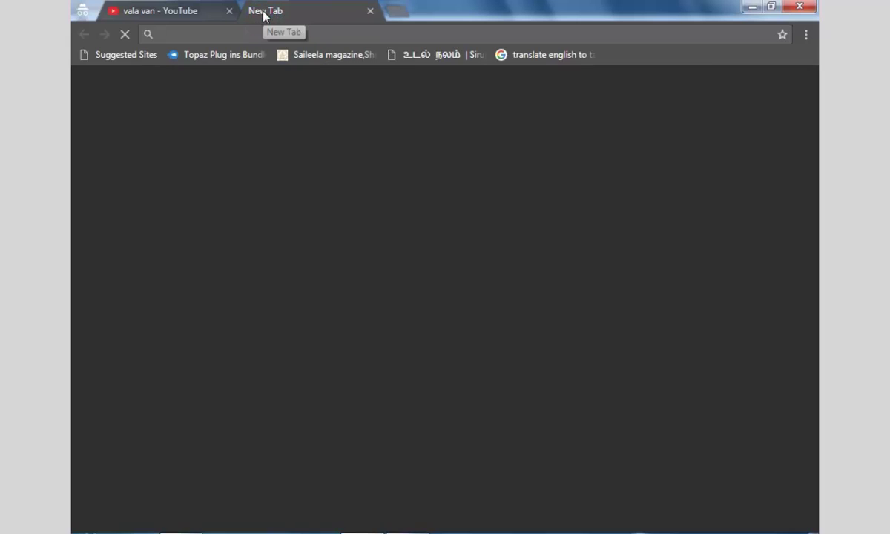
text(o)
key(ctrl+a)
text(i)
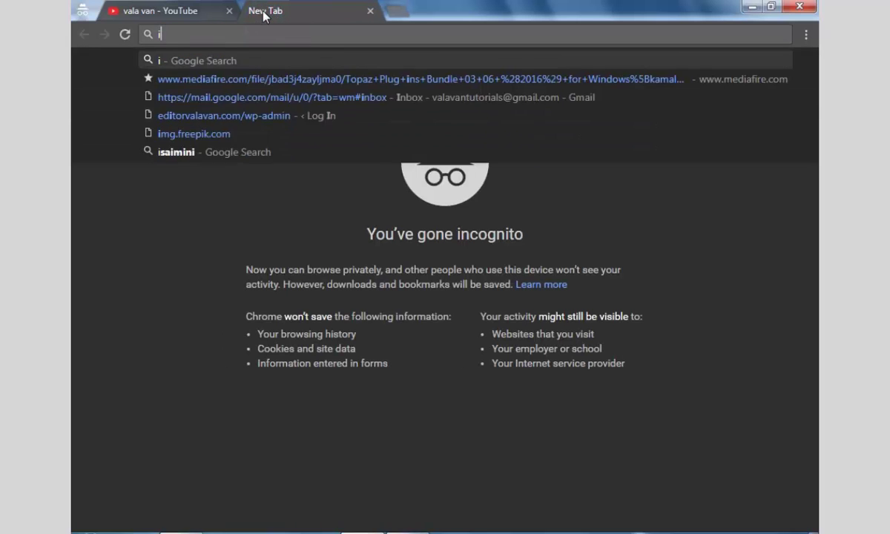
text(ndesing logo)
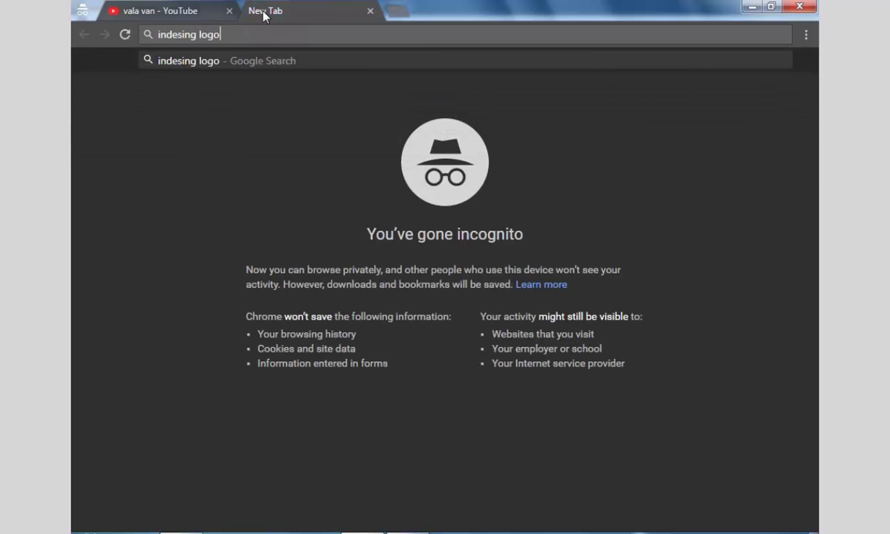
key(Delete)
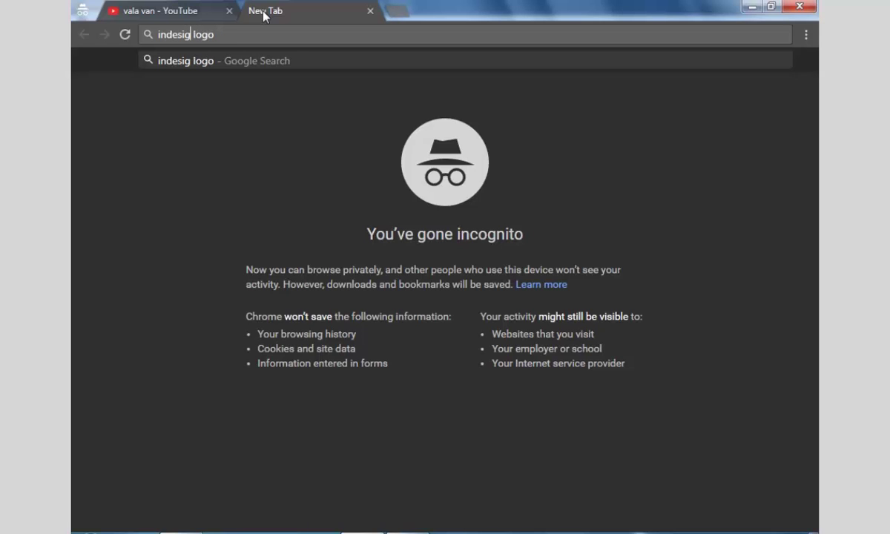
text(g)
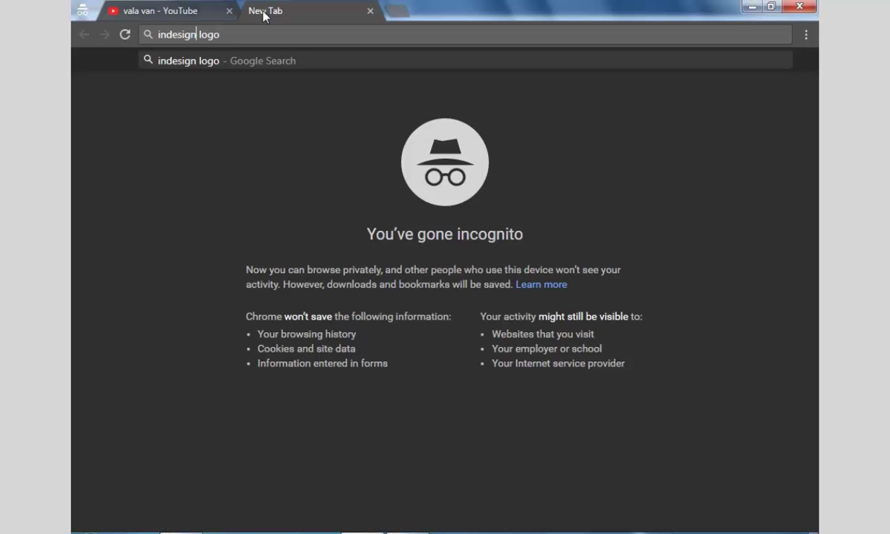
key(Return)
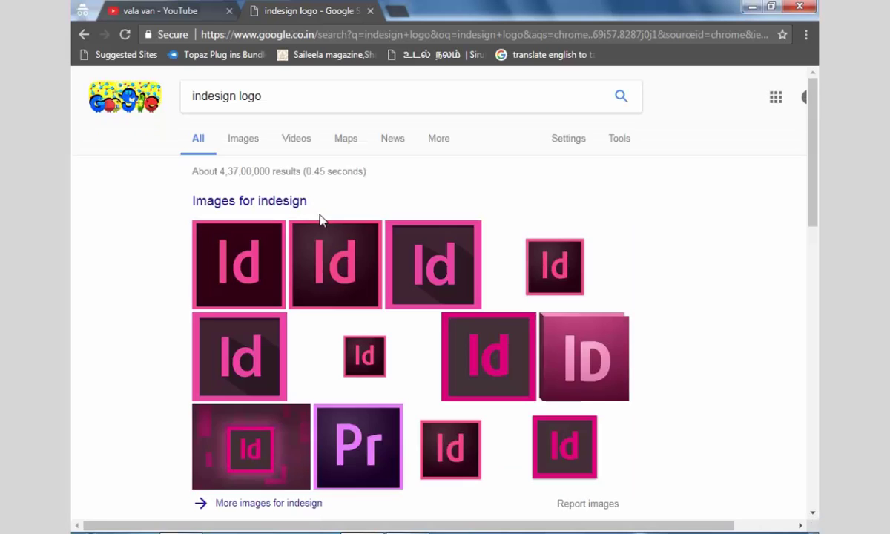
Copy the Worldvectorlogo InDesign CC logo from the image results, switch to Photoshop and paste it into the channel icon document.
click(329, 253)
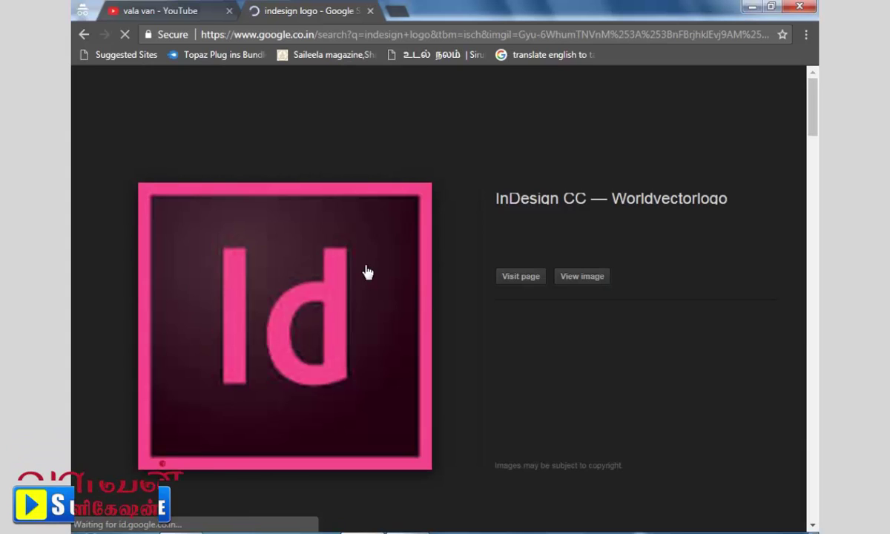
right_click(366, 266)
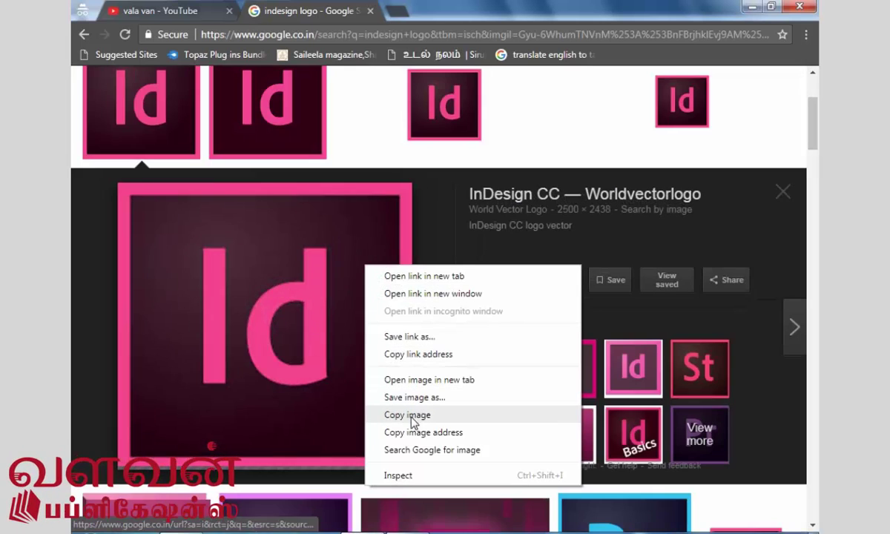
click(410, 415)
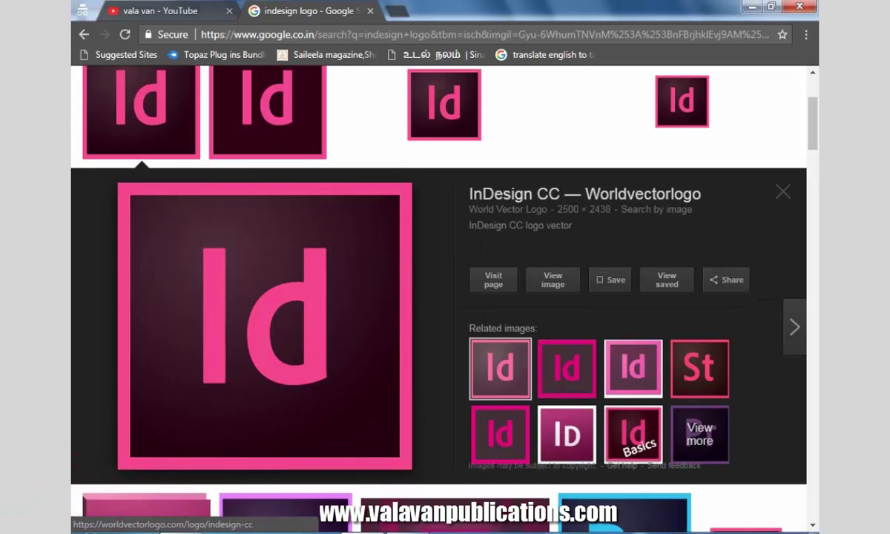
click(407, 530)
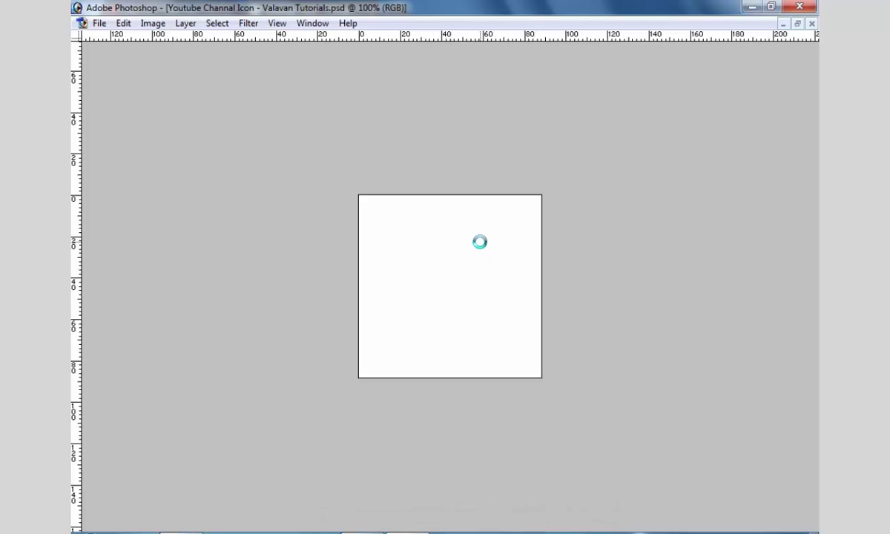
key(ctrl+v)
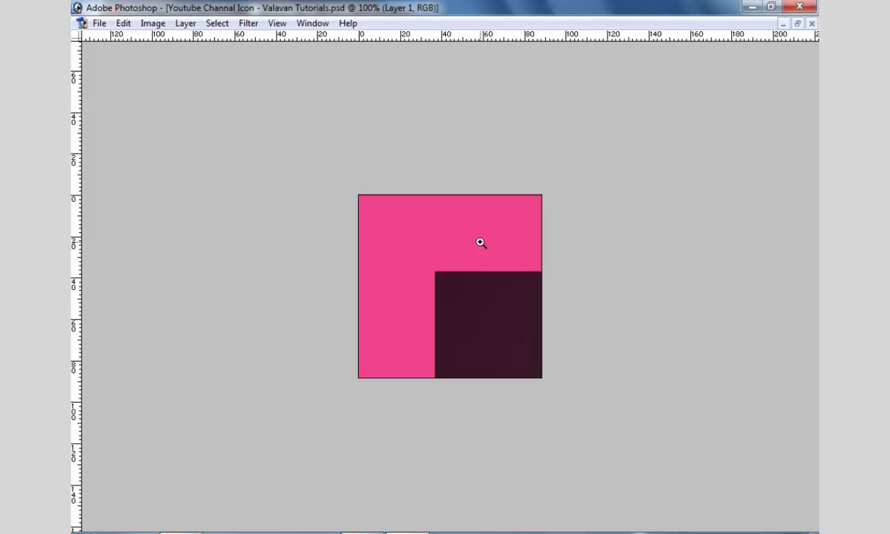
Scale the oversized pasted logo down with Free Transform and position it to fit the square icon canvas.
key(ctrl+t)
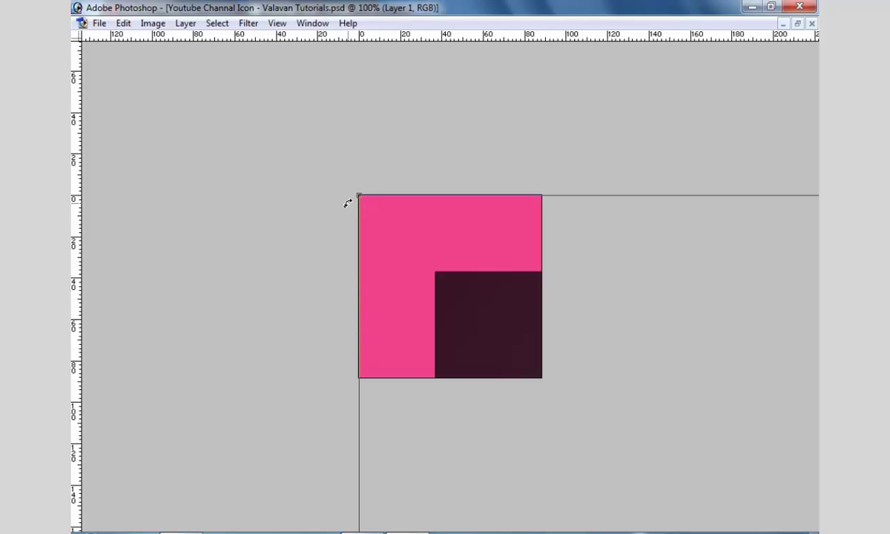
drag(361, 195, 520, 353)
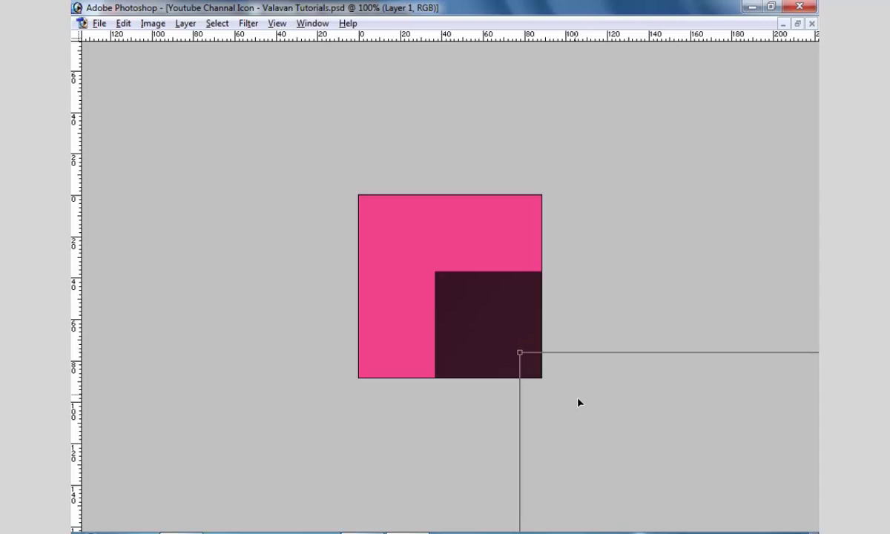
click(576, 398)
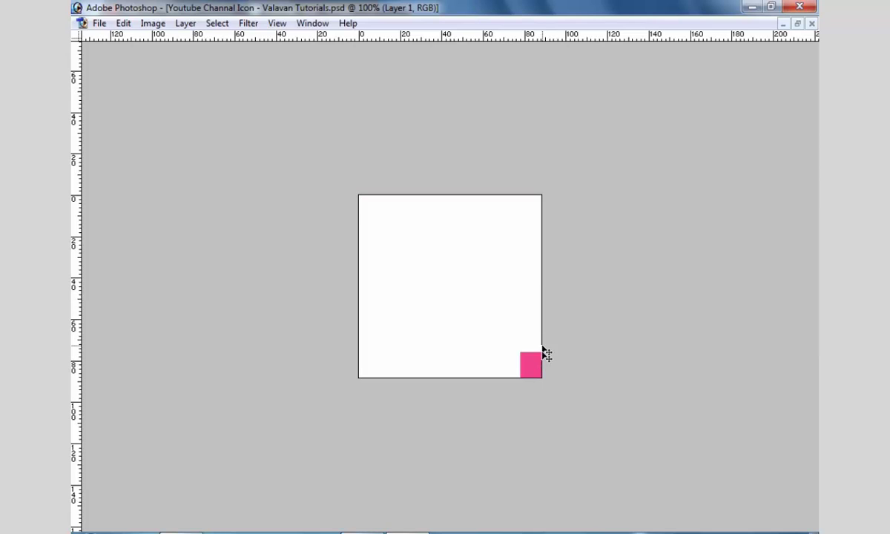
drag(493, 297, 244, 87)
key(ctrl+t)
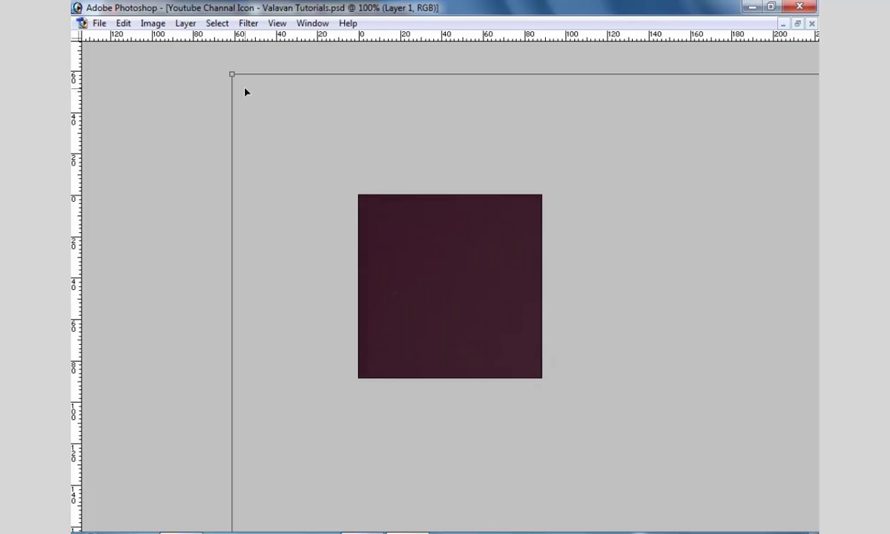
key(ctrl+minus)
key(ctrl+minus)
drag(349, 180, 343, 174)
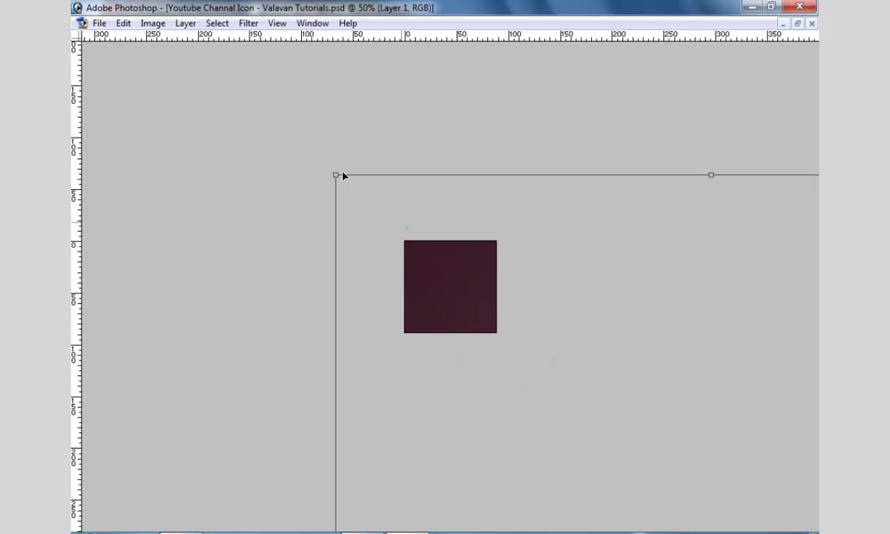
drag(407, 227, 292, 132)
drag(226, 86, 591, 357)
drag(574, 451, 429, 292)
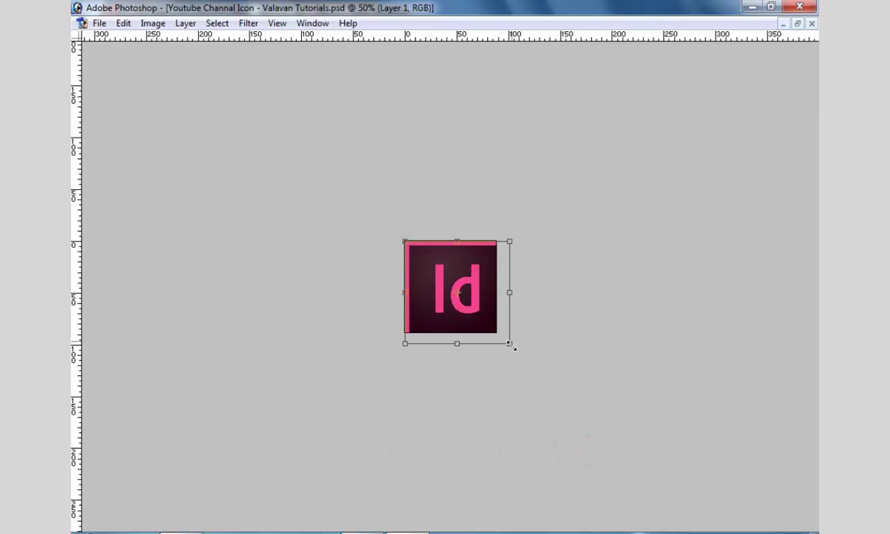
drag(510, 345, 497, 332)
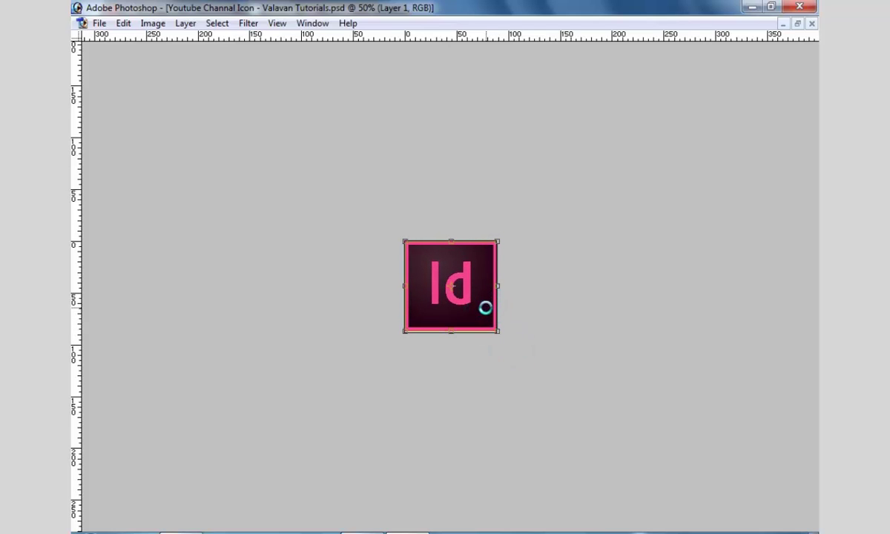
Centre the logo layer on the canvas by selecting the whole canvas and aligning the layer to that selection.
key(ctrl+0)
key(ctrl+a)
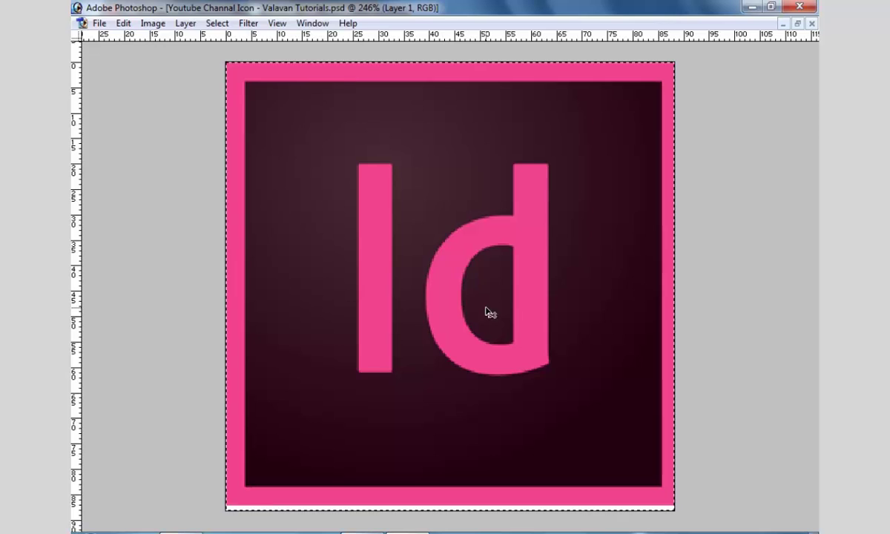
key(alt+l)
key(i)
key(h)
key(alt+l)
key(Escape)
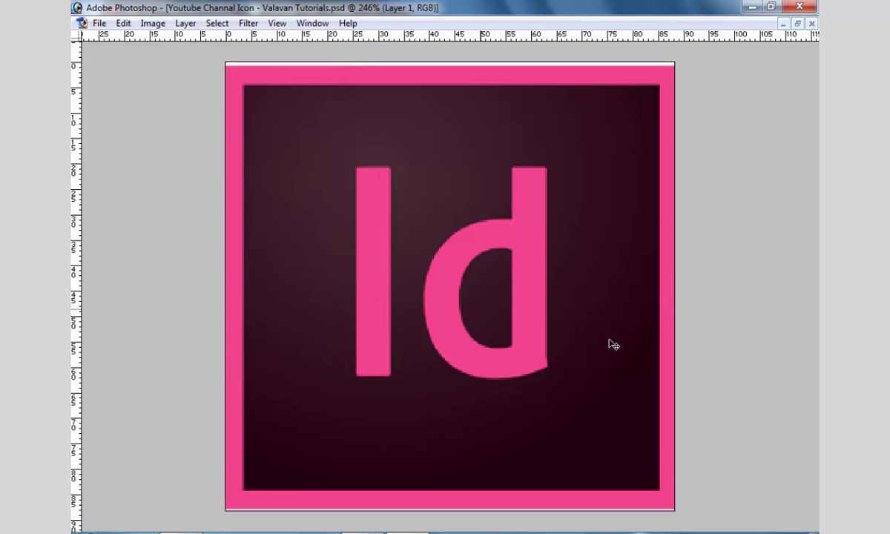
Stretch the logo upward with Free Transform to cover the white gap along the canvas's upper edge.
key(ctrl+t)
drag(460, 71, 462, 64)
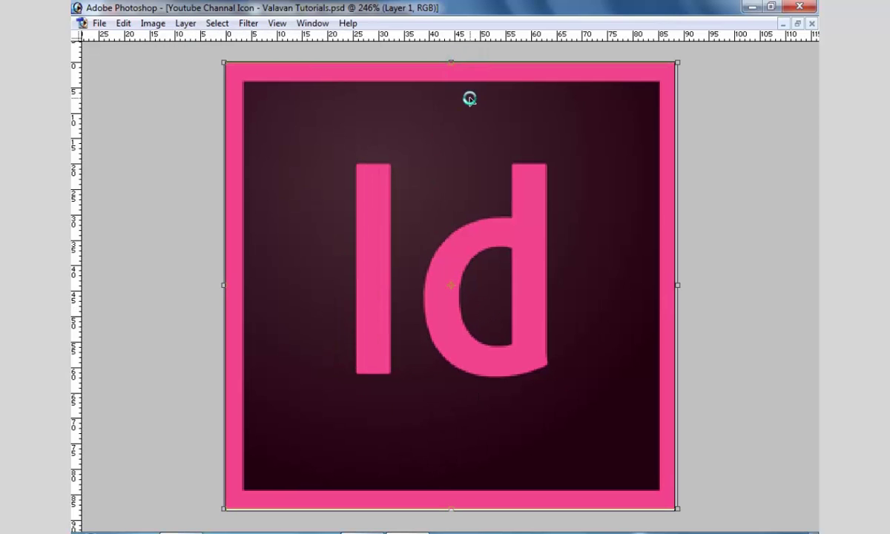
key(Return)
Add a text layer over the lower part of the logo and set its font to Impact.
key(t)
click(322, 417)
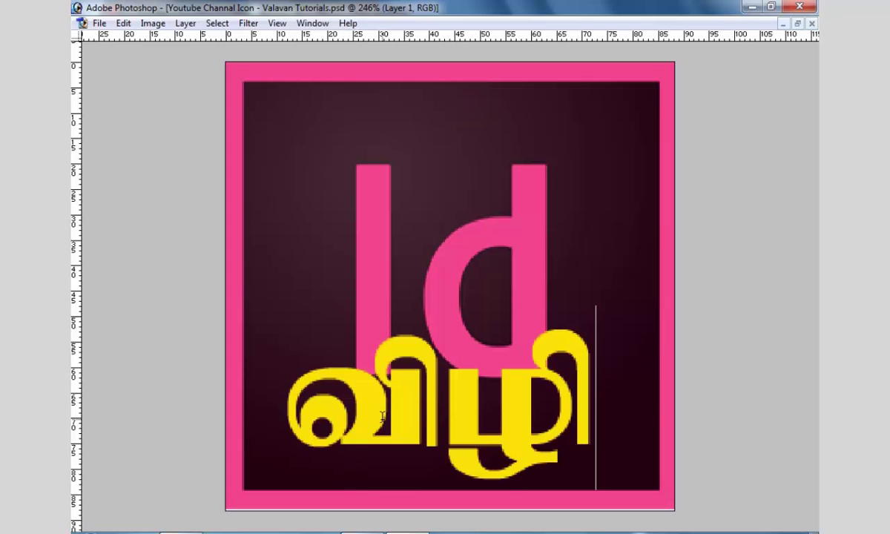
key(ctrl+a)
key(ctrl+t)
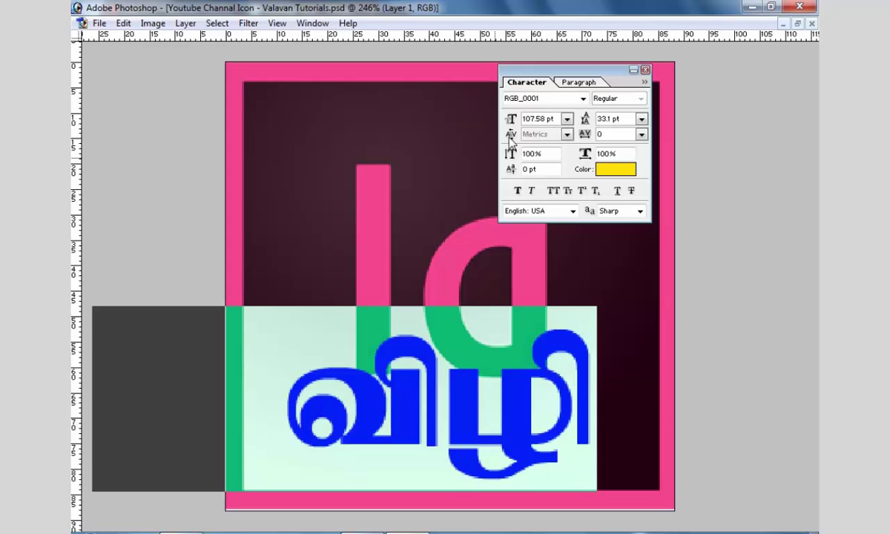
drag(507, 99, 533, 99)
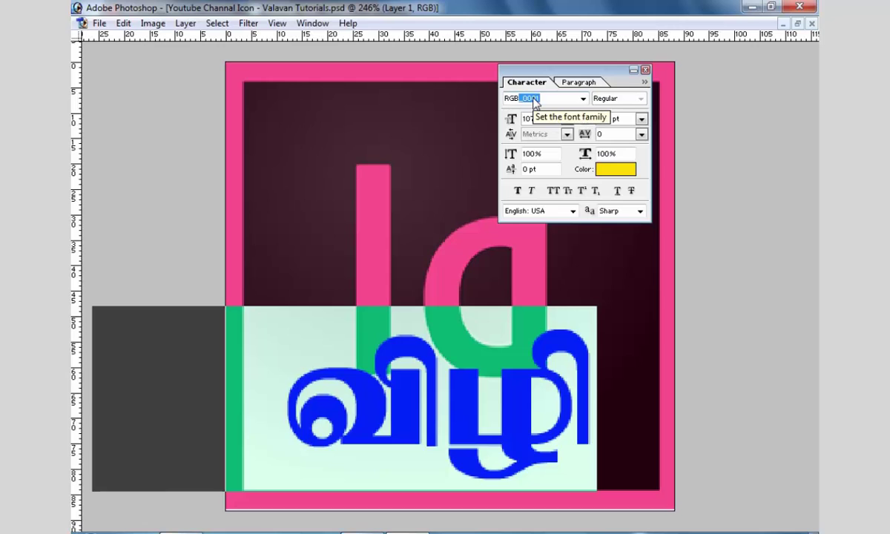
key(BackSpace)
key(BackSpace)
key(BackSpace)
text(AImpact)
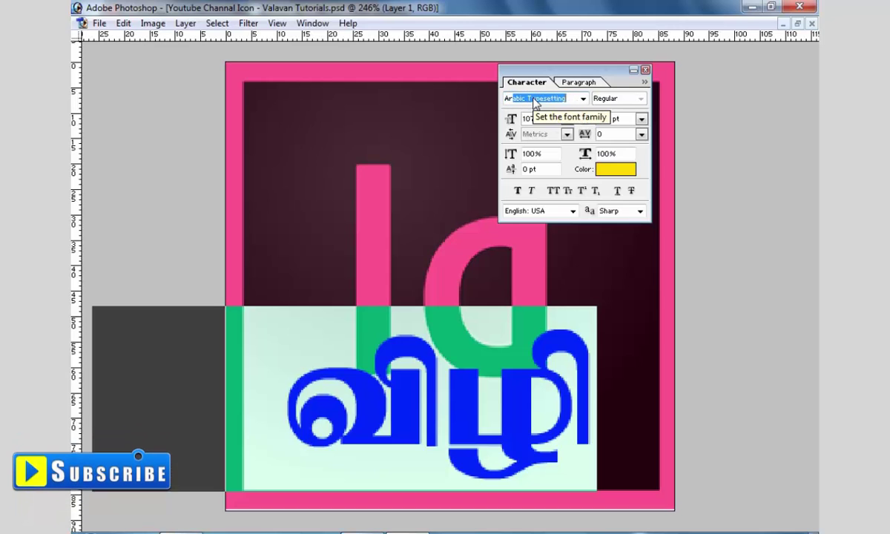
key(Return)
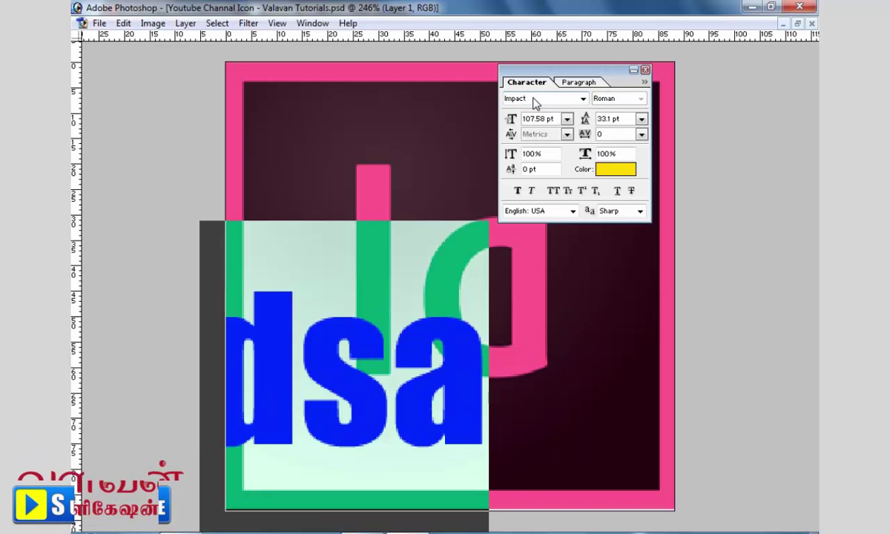
Replace the sample text with a "Tutorials" caption.
text(TUt)
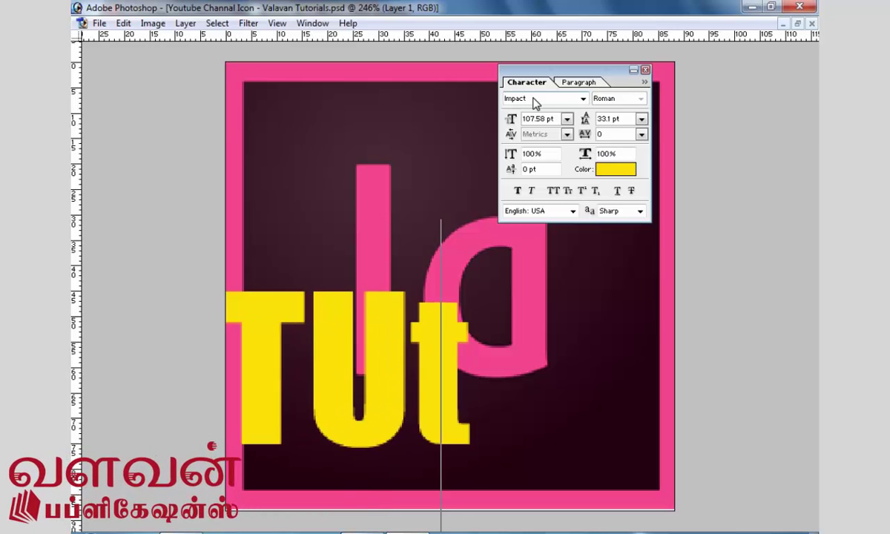
key(BackSpace)
key(BackSpace)
text(utor)
text(ilas)
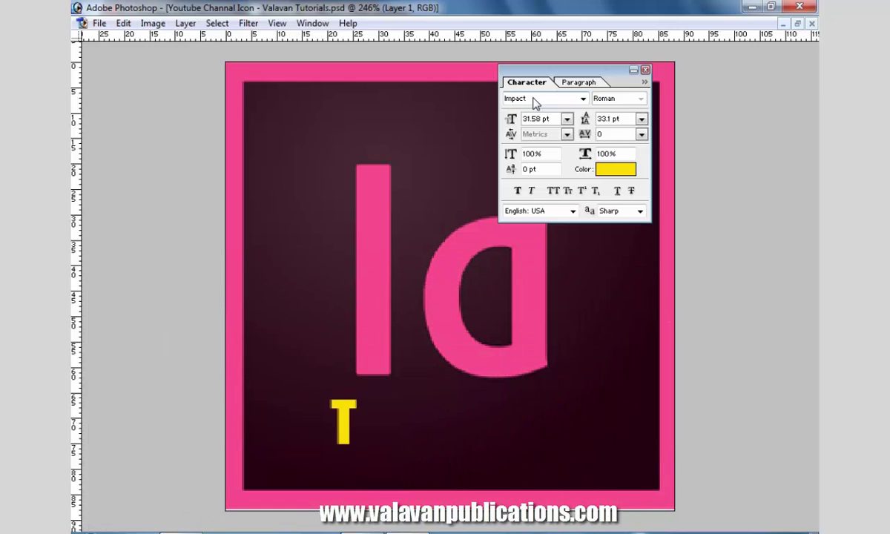
Write "Tips & Tricks" as the yellow caption at 31.58 pt.
text(i)
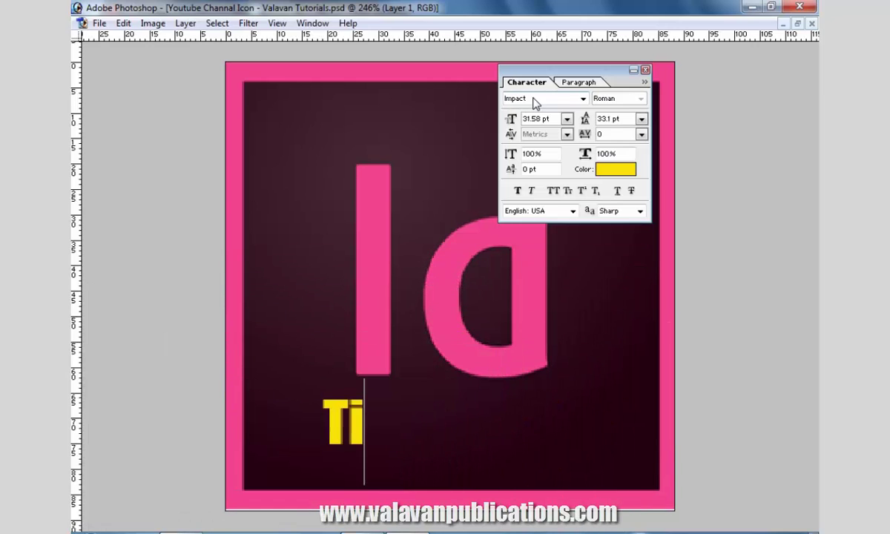
text(ps & Tric)
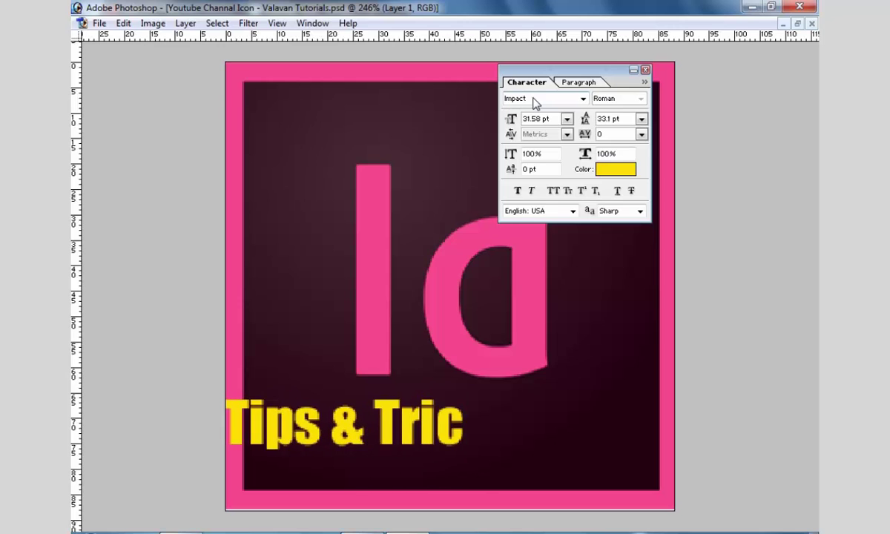
text(ks)
Centre the "Tips & Tricks" caption below the Id letters and scale it up to 38.48 pt.
drag(268, 247, 376, 258)
key(ctrl+t)
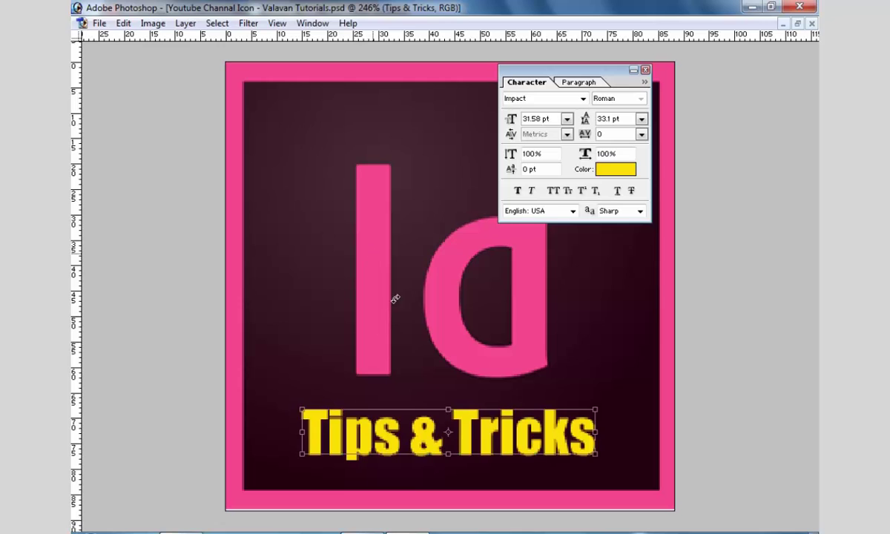
drag(595, 409, 631, 390)
key(Return)
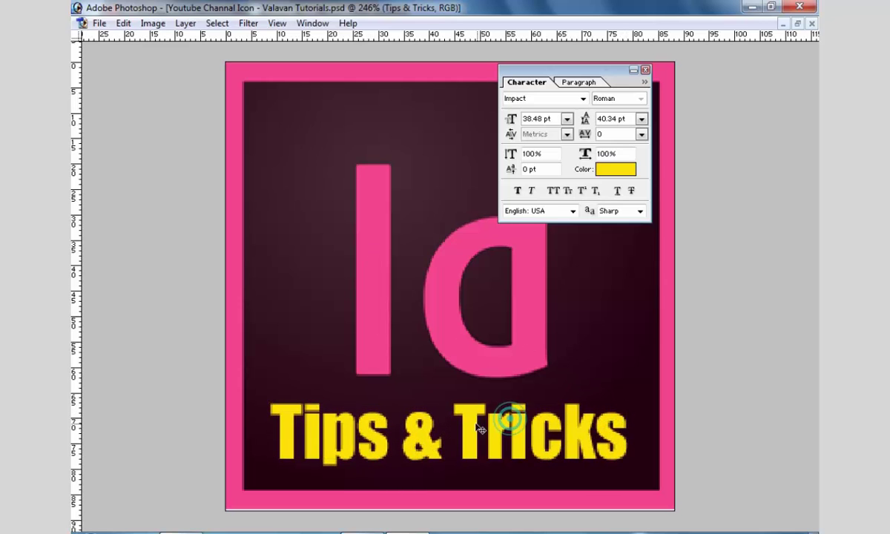
right_click(451, 408)
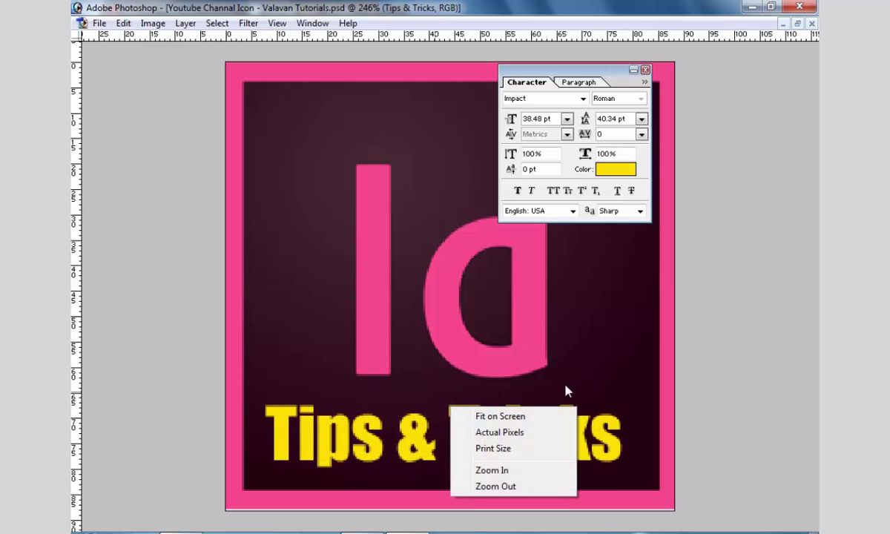
click(511, 415)
key(Tab)
key(Tab)
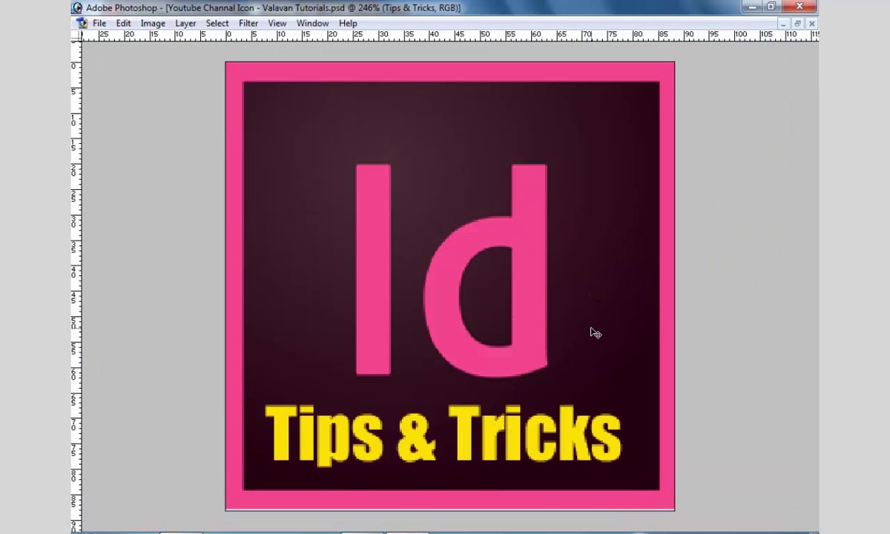
View the icon at 100% and flatten the image into a single background layer.
key(ctrl+alt+0)
key(Tab)
key(alt+l)
key(f)
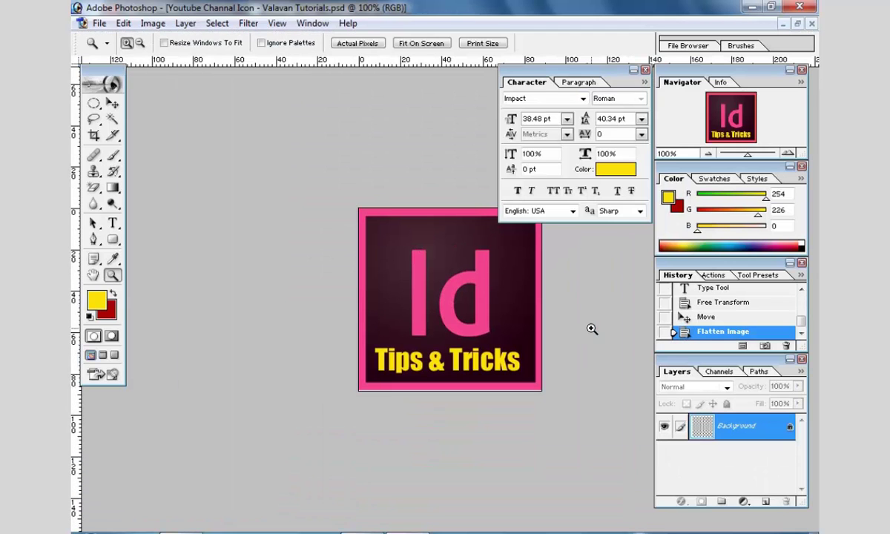
Save the icon in the Downloads folder as a PNG named "Youtube Channal Icon - Valavan Tutorials" without interlacing.
key(ctrl+shift+s)
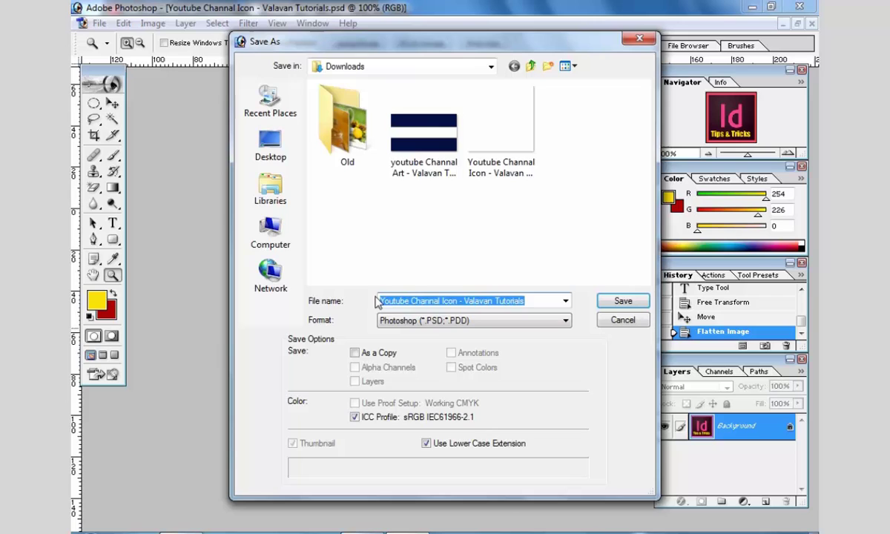
click(436, 328)
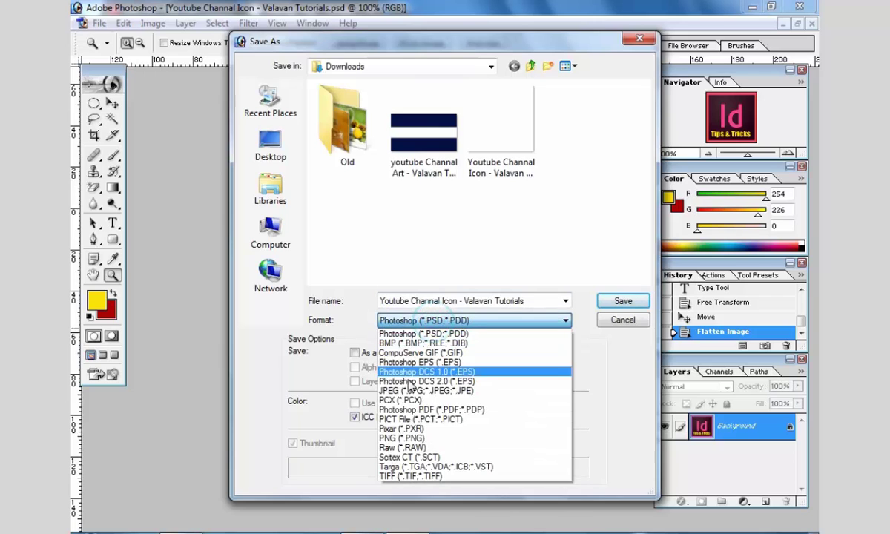
click(404, 438)
click(623, 302)
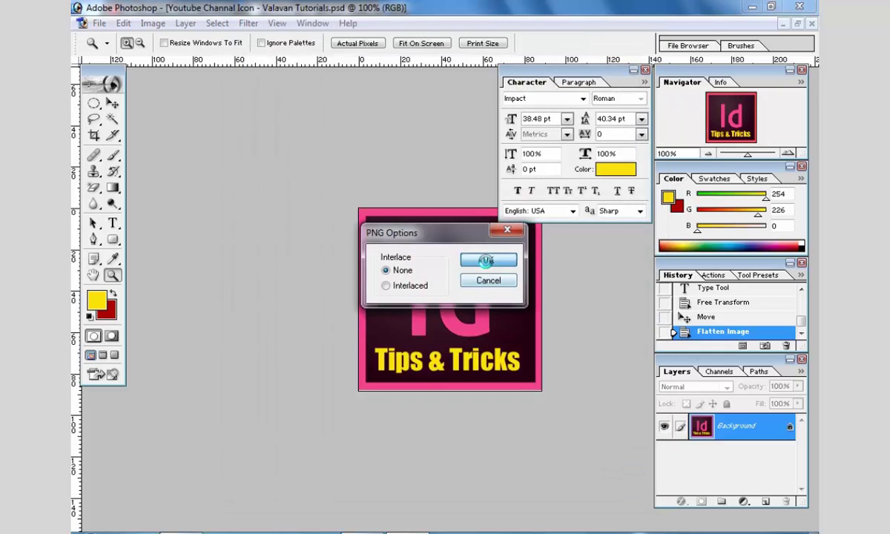
click(485, 260)
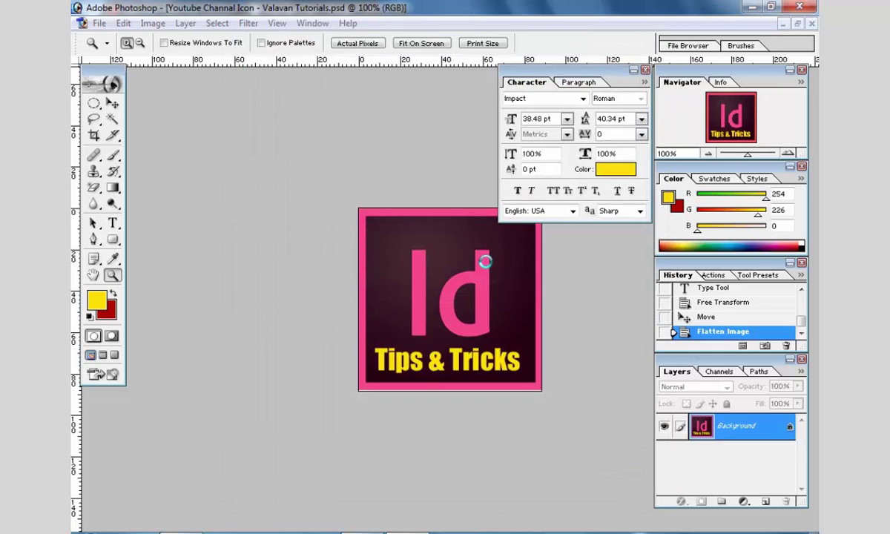
Close the icon document and switch back to the YouTube channel page in the browser.
key(ctrl+w)
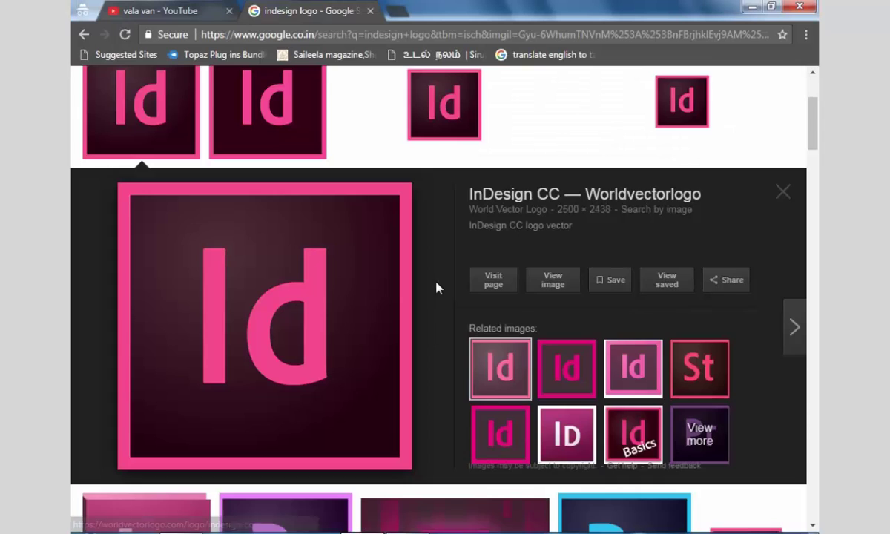
scroll(436, 287, up, 2)
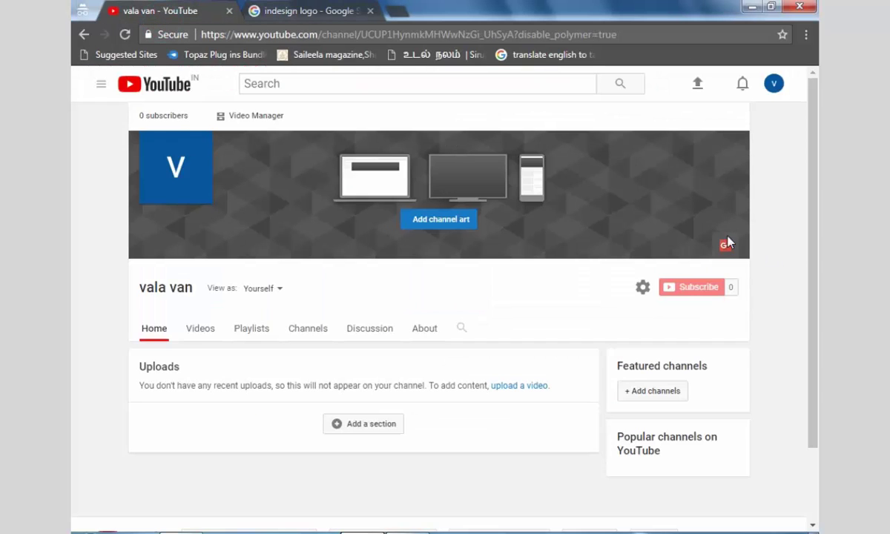
Upload the "Youtube Channal Icon - Valavan Tutorials" PNG with the Id logo from the Downloads folder as the account's profile photo.
click(200, 146)
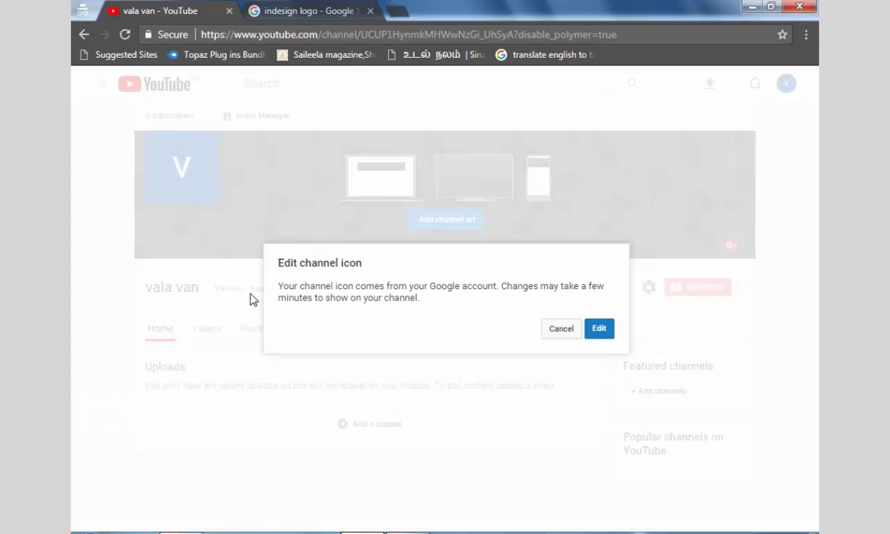
click(599, 329)
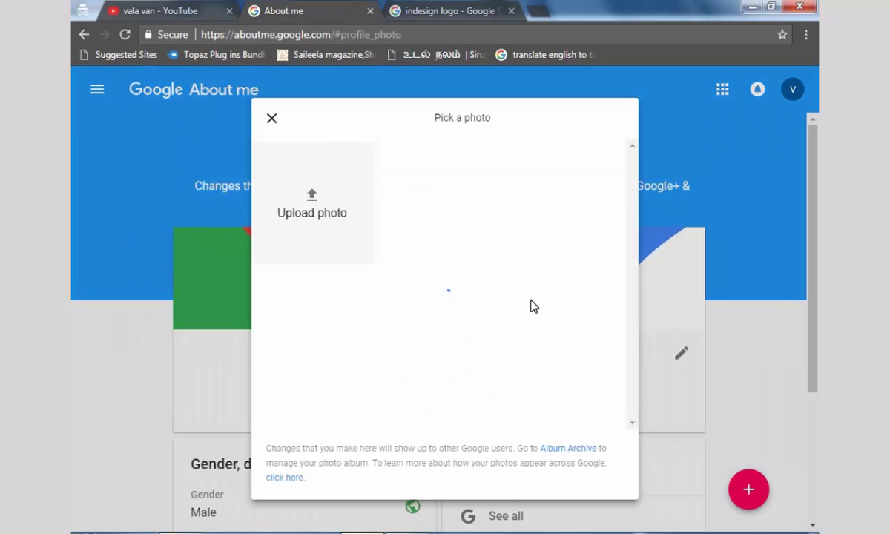
click(311, 199)
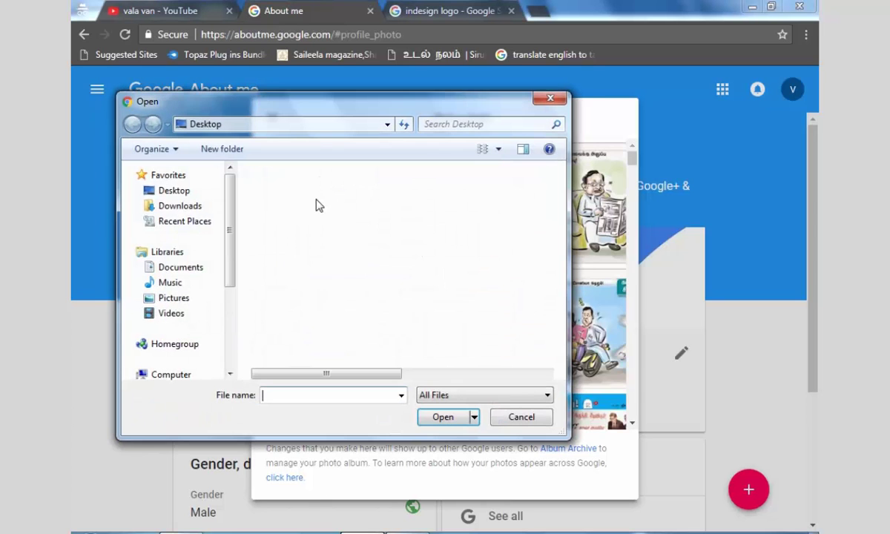
click(186, 207)
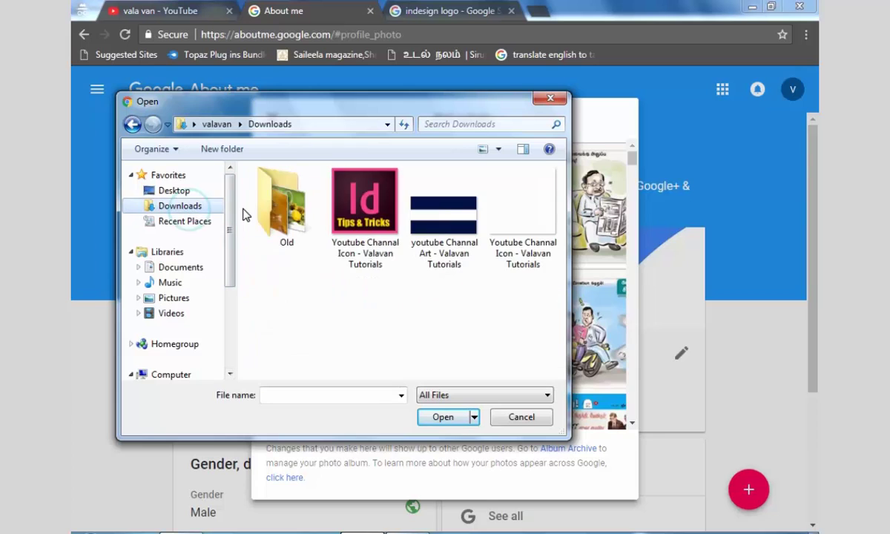
click(364, 215)
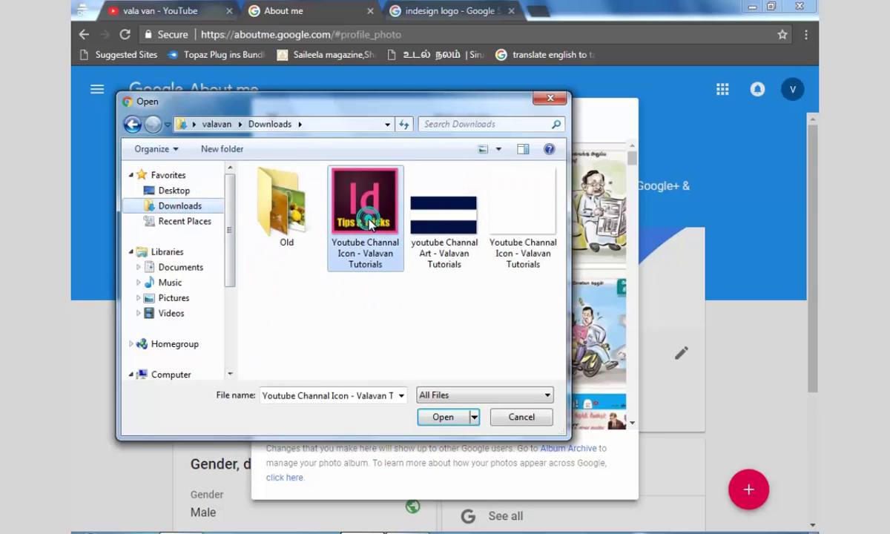
click(454, 419)
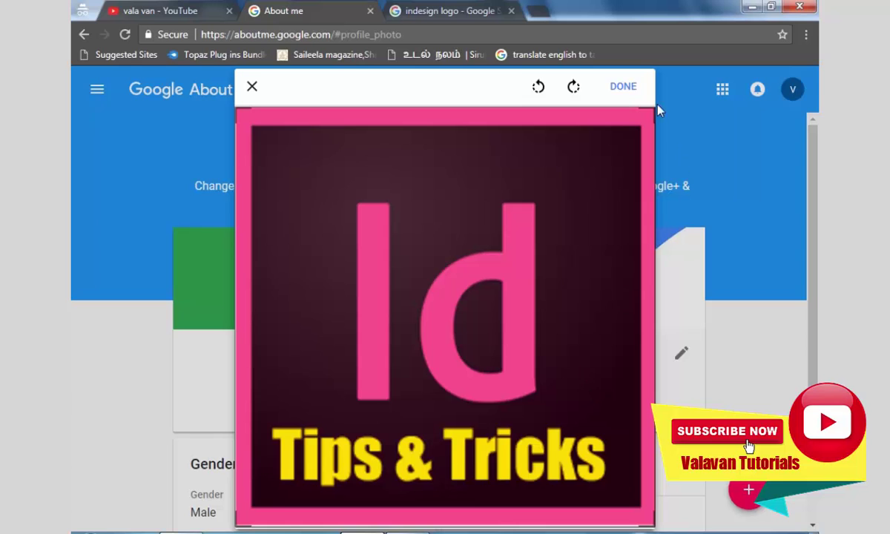
click(622, 87)
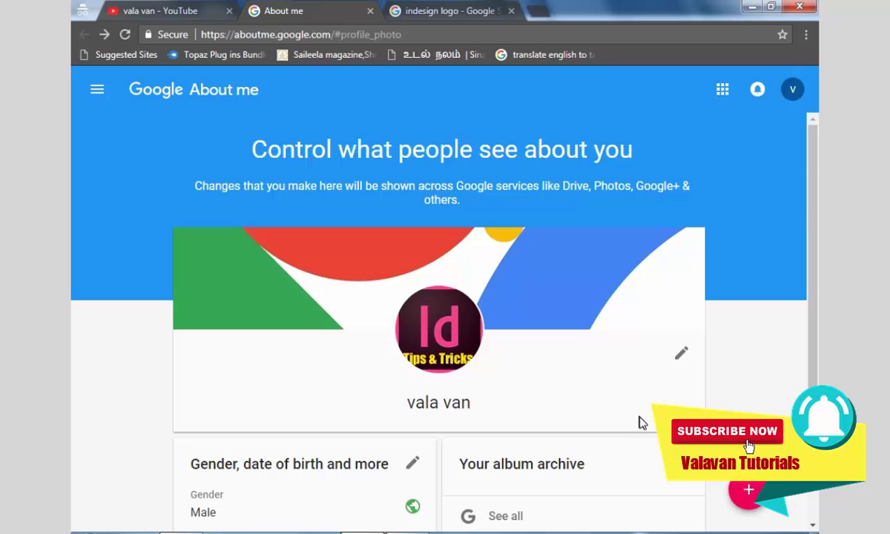
Examine the profile's photo and name settings and its gender and birthday details without editing them.
scroll(457, 295, down, 2)
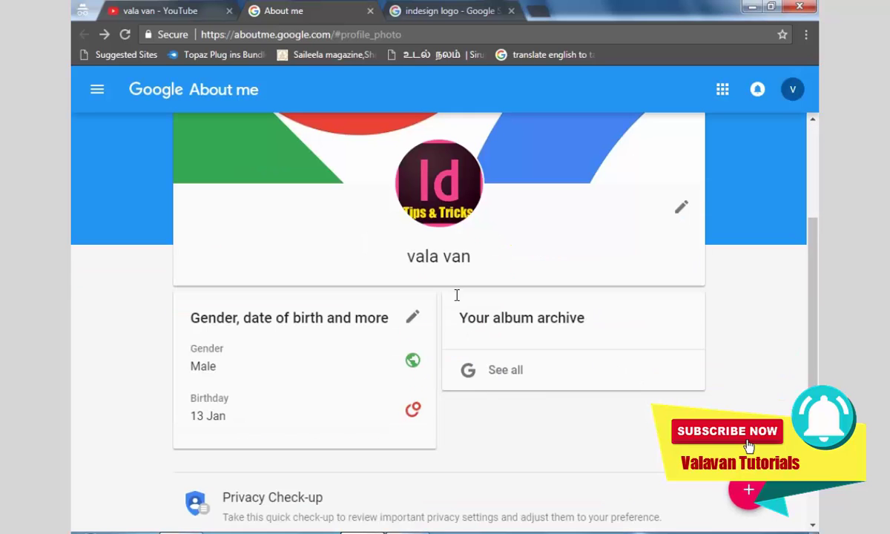
click(683, 210)
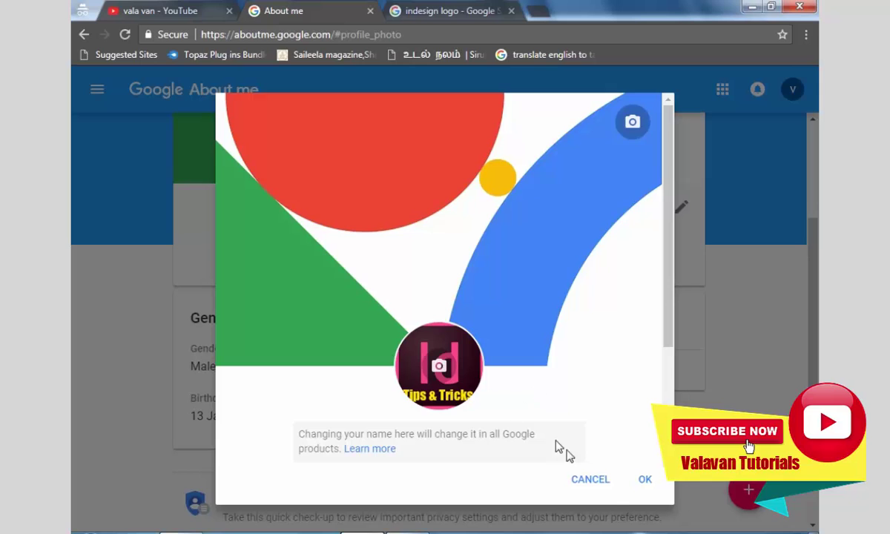
click(646, 481)
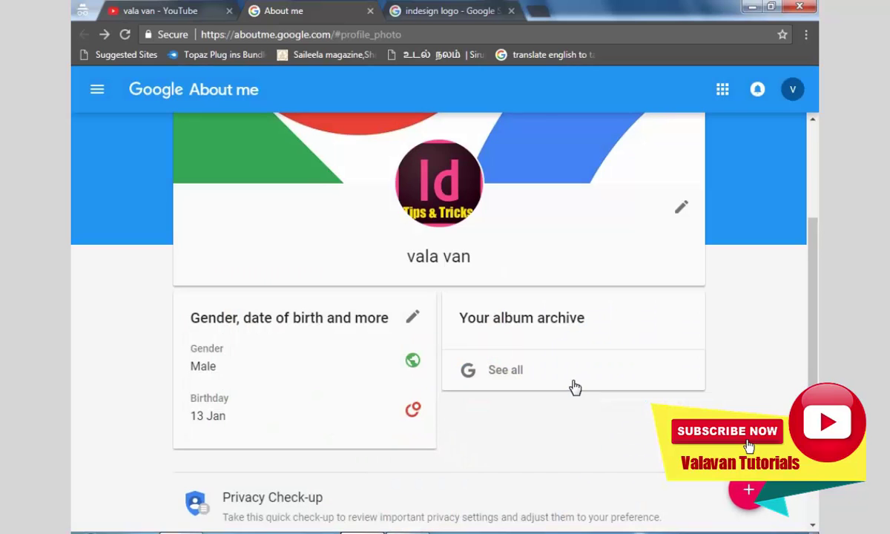
scroll(519, 371, down, 1)
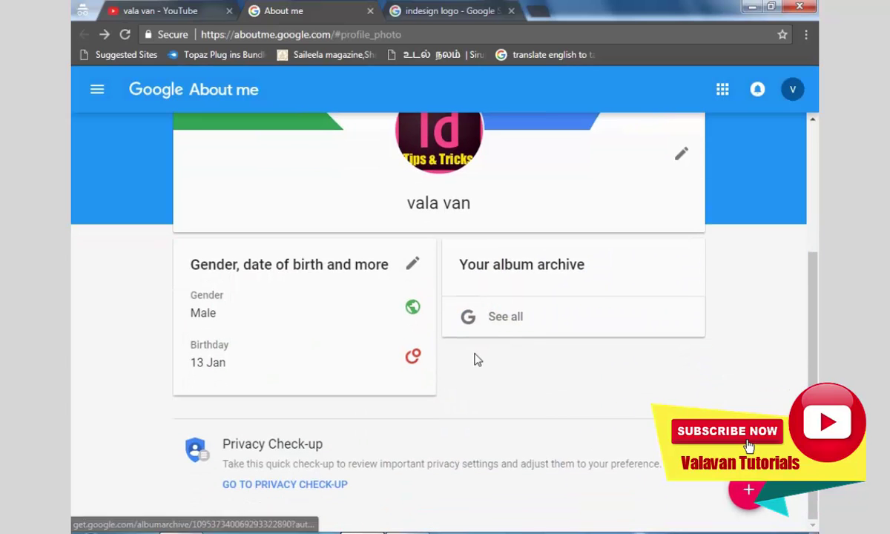
click(413, 266)
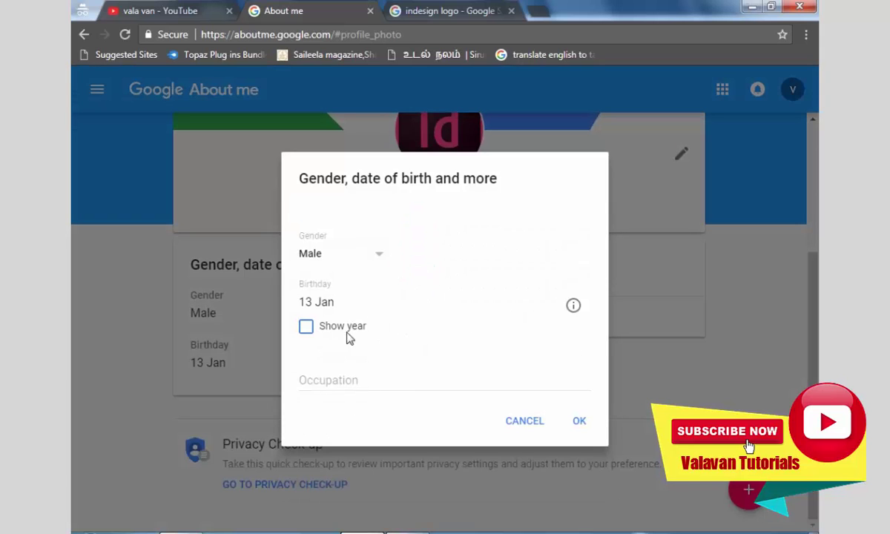
click(578, 420)
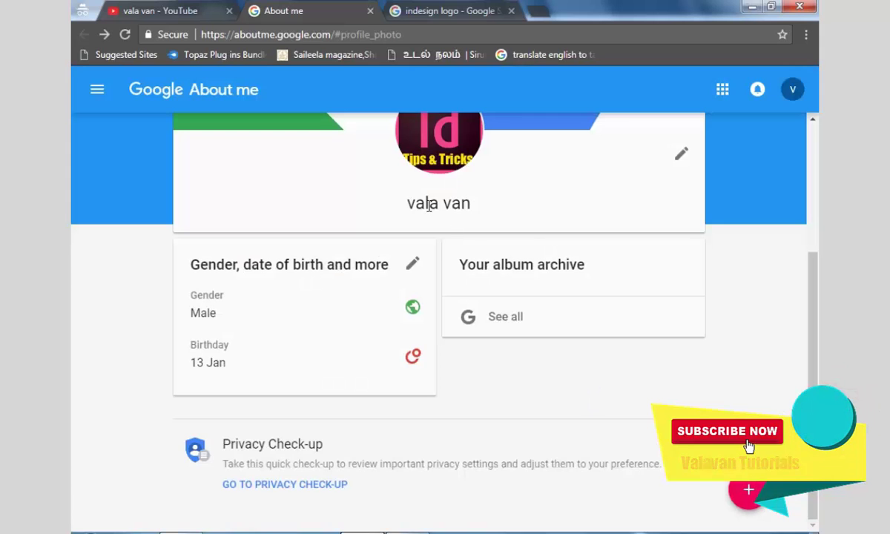
click(434, 205)
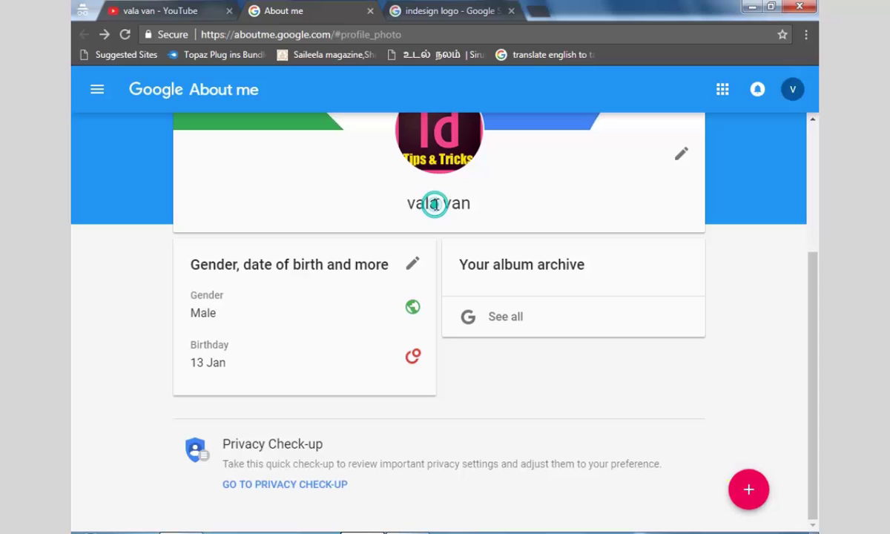
Change the profile's first name to "Indesign" and the surname to "Tricks and Tips".
click(681, 157)
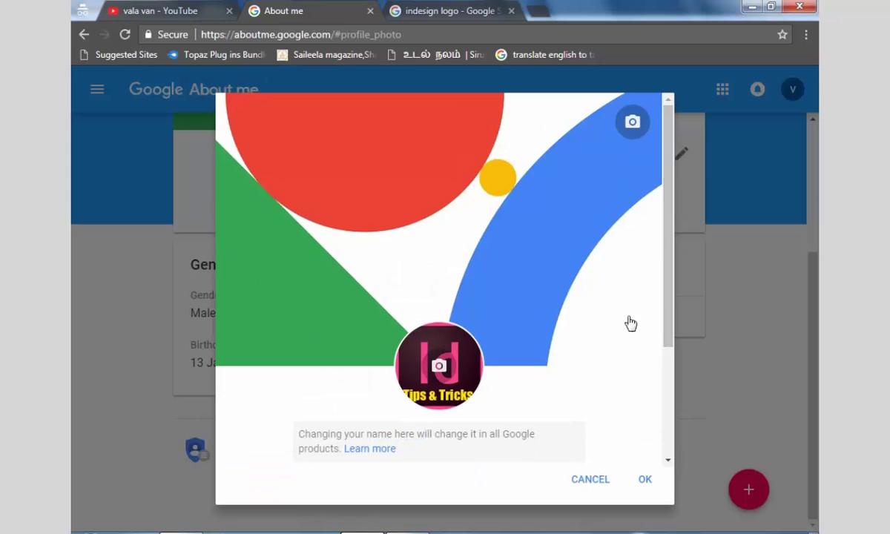
scroll(631, 348, down, 2)
click(375, 343)
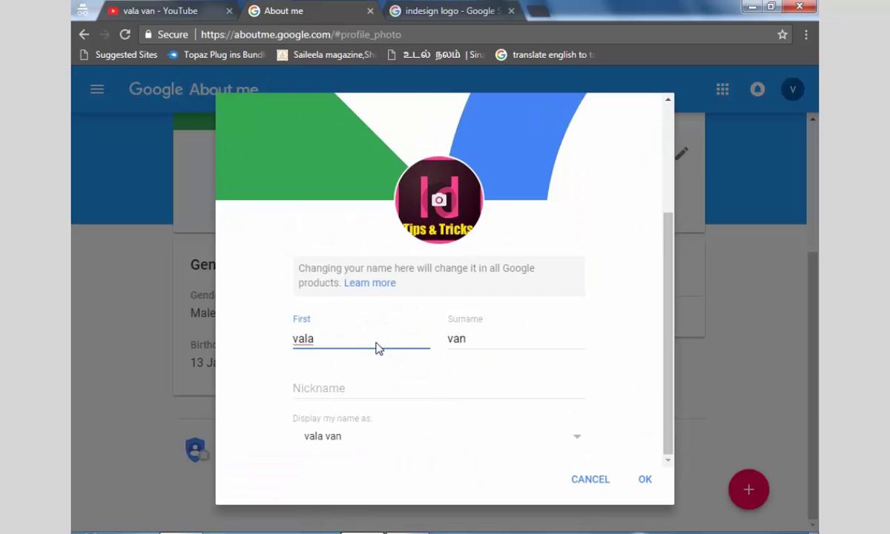
text(Inde)
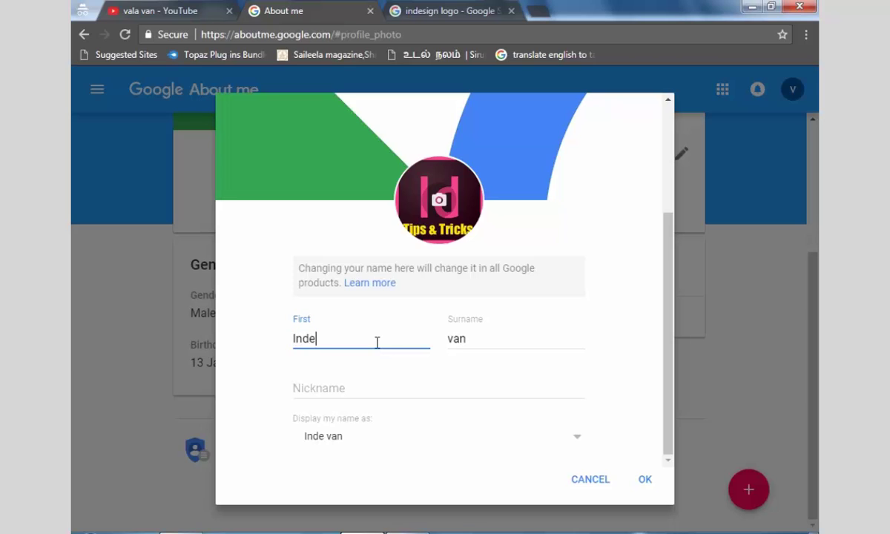
text(sign)
key(Tab)
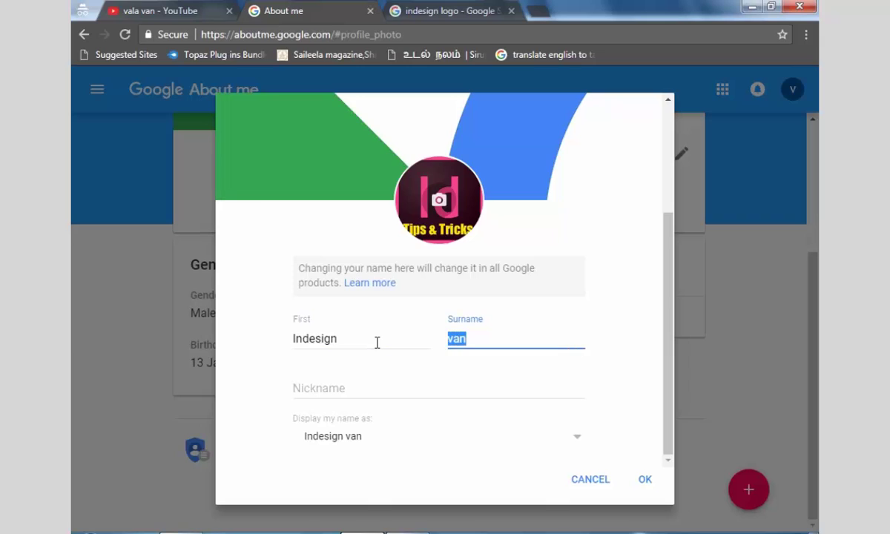
text(T)
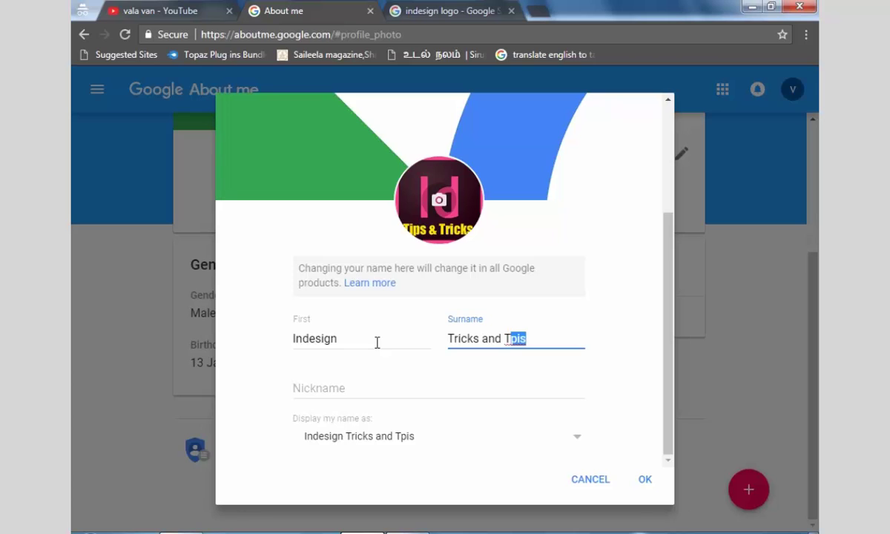
text(i)
Enter "Idnesign Tutorials" as the profile nickname and confirm the name change.
click(411, 392)
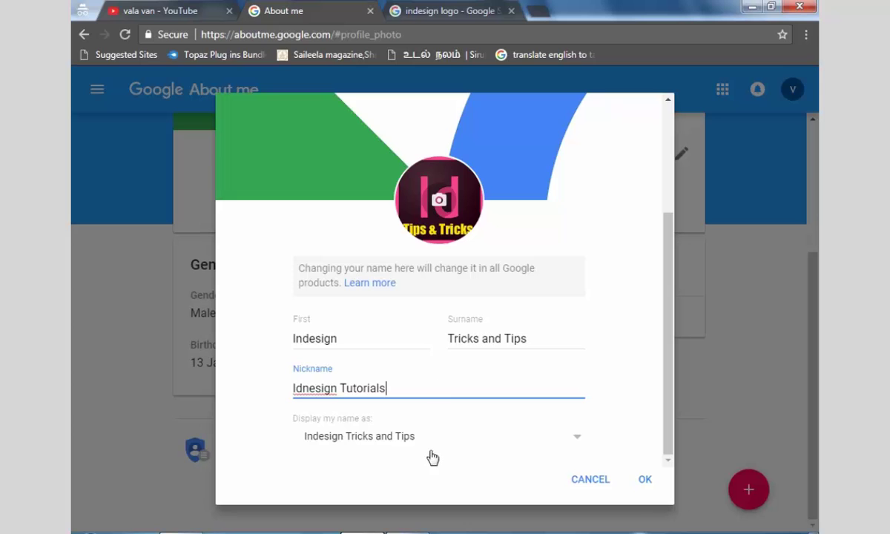
click(640, 482)
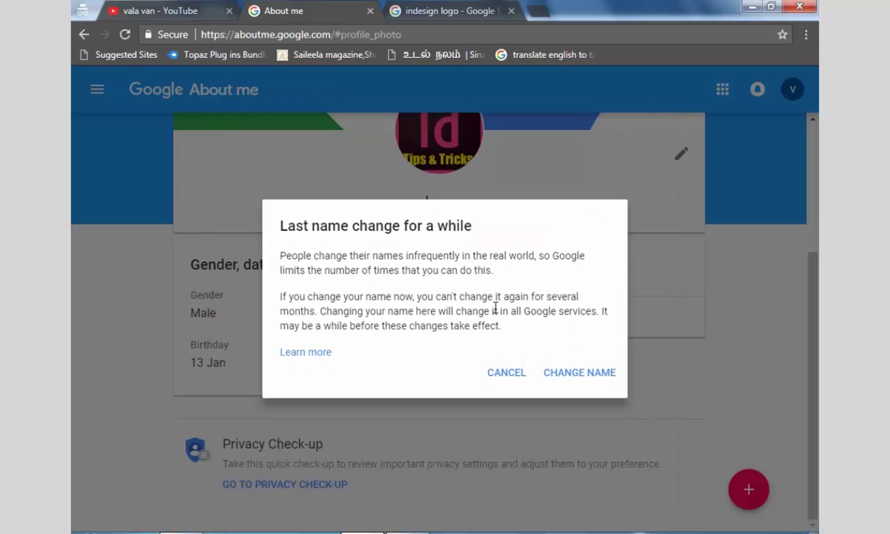
click(579, 374)
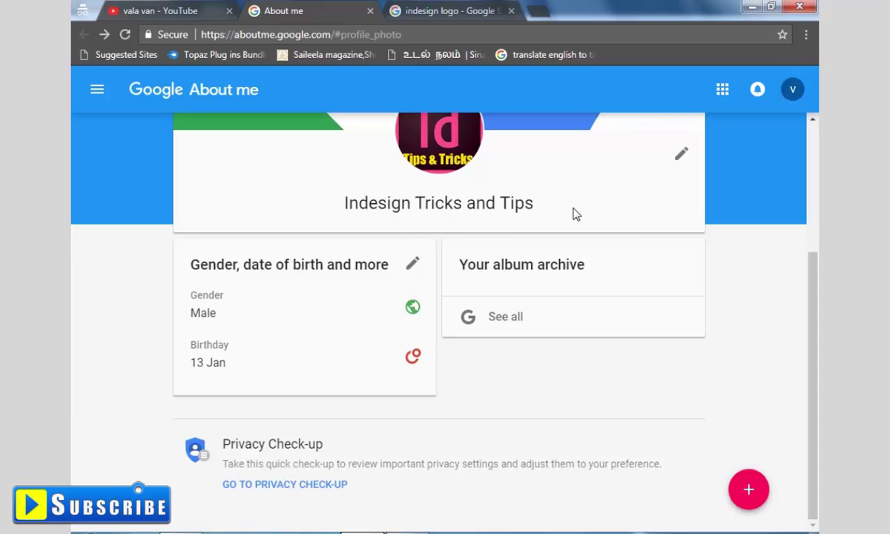
Close the Google About me page, check the account's name in Creator Studio, and reopen the YouTube channel page for layout editing.
scroll(561, 322, up, 3)
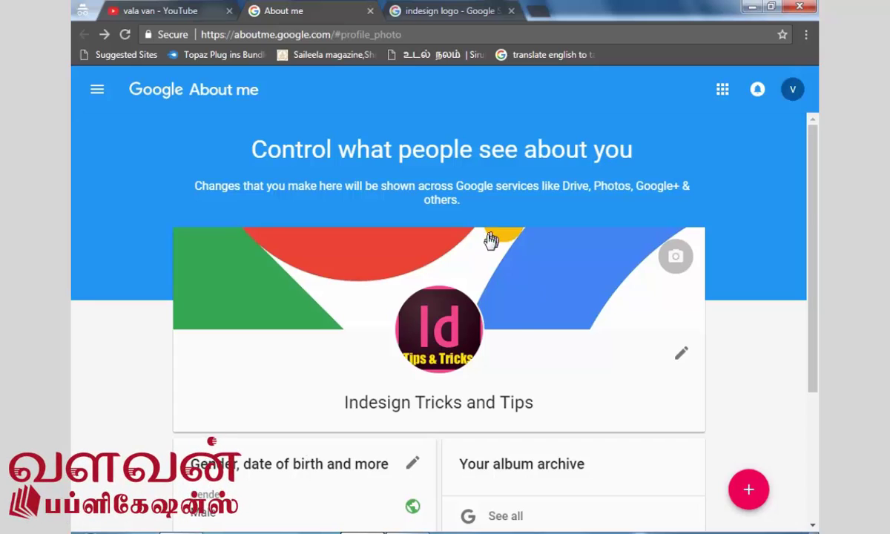
scroll(488, 238, down, 3)
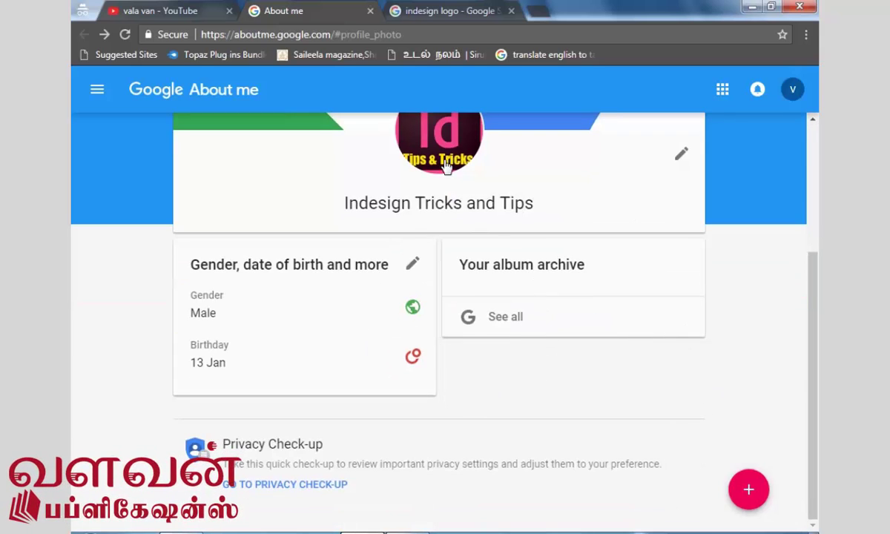
click(370, 10)
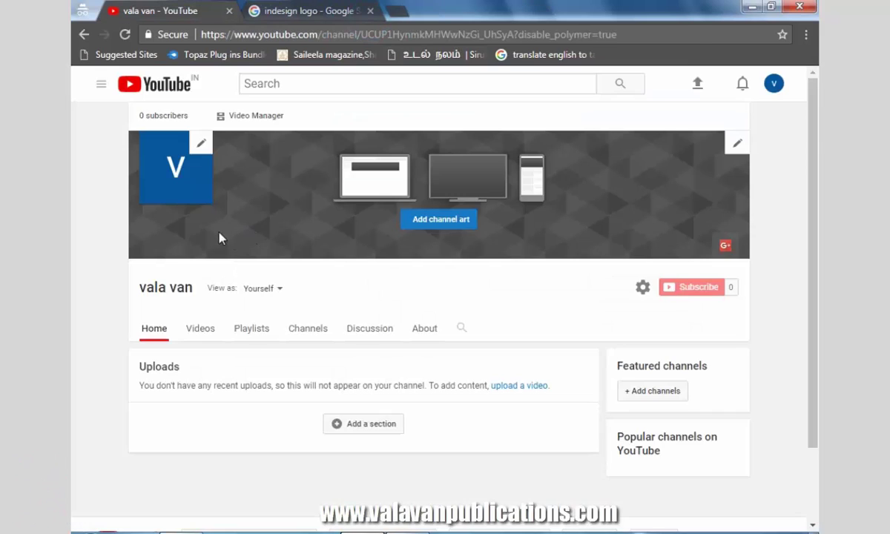
click(257, 116)
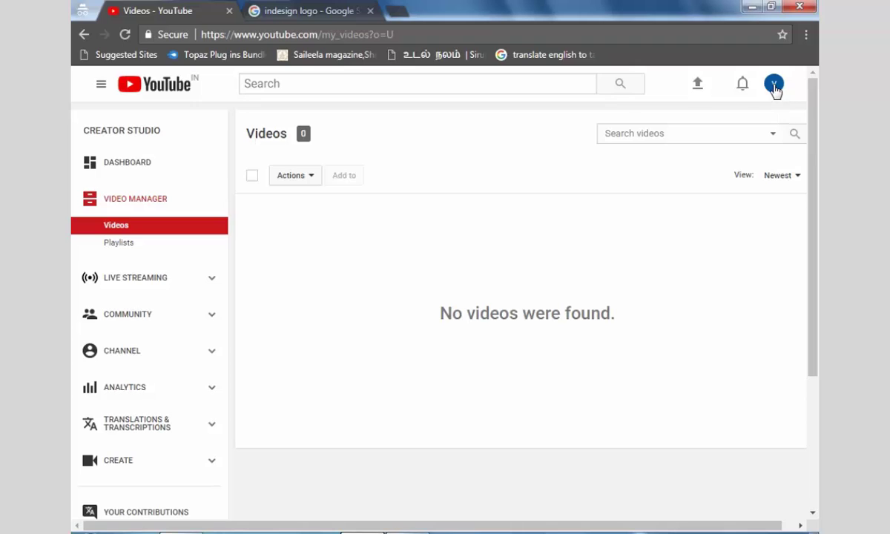
click(774, 85)
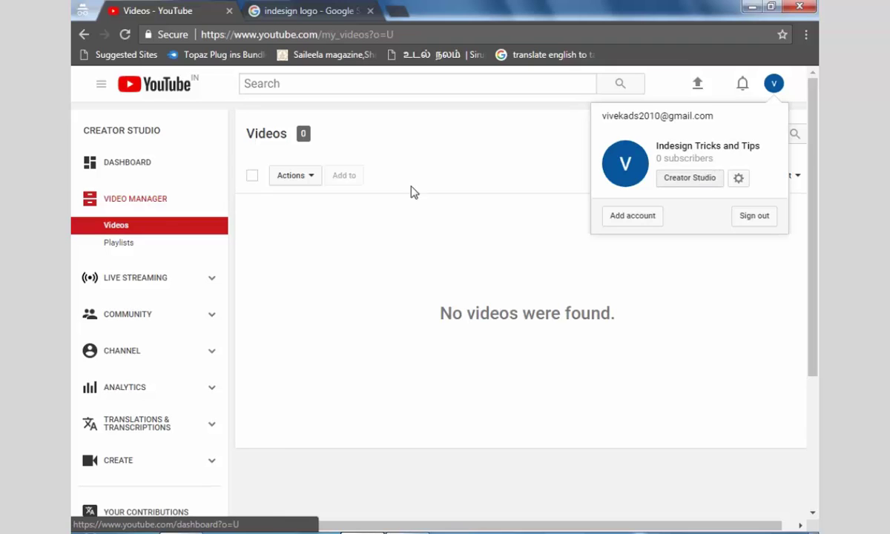
click(137, 167)
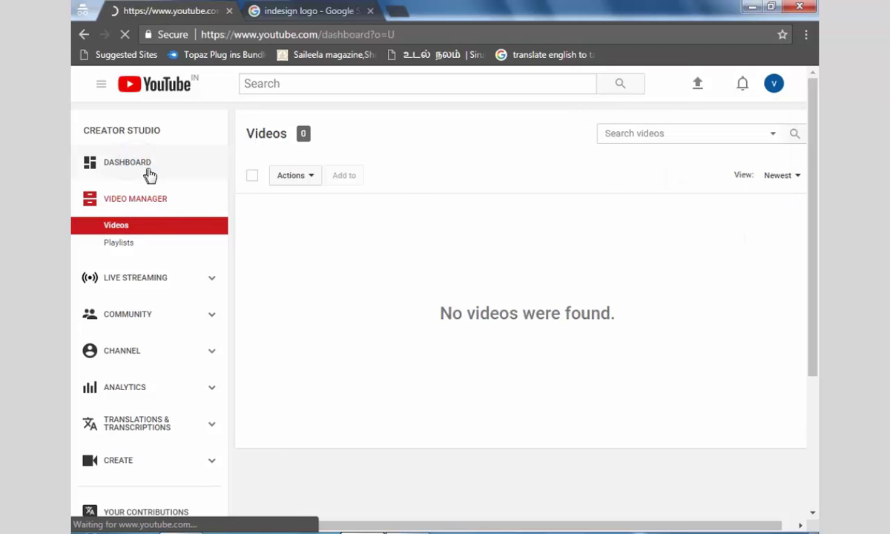
click(320, 146)
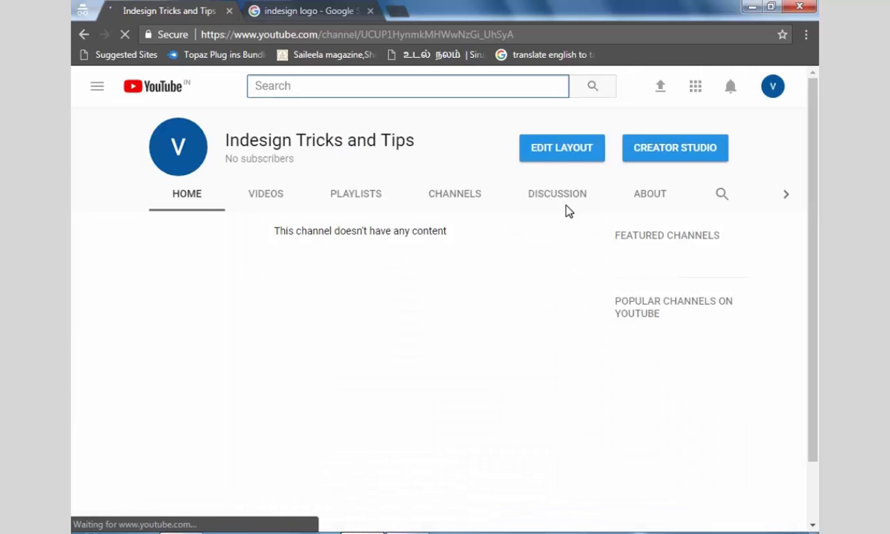
click(565, 154)
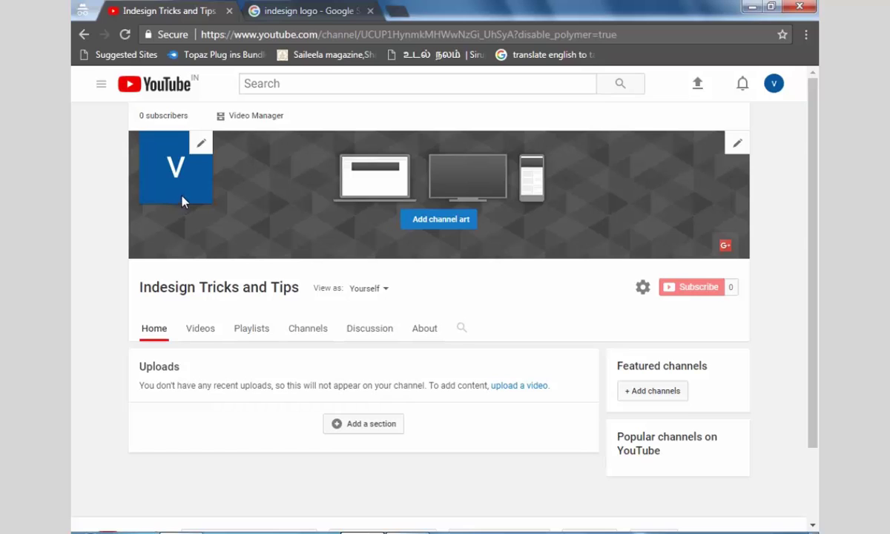
Open the "youtube Channal Art - Valavan Tutorials" PSD from the Downloads folder in Photoshop.
click(452, 227)
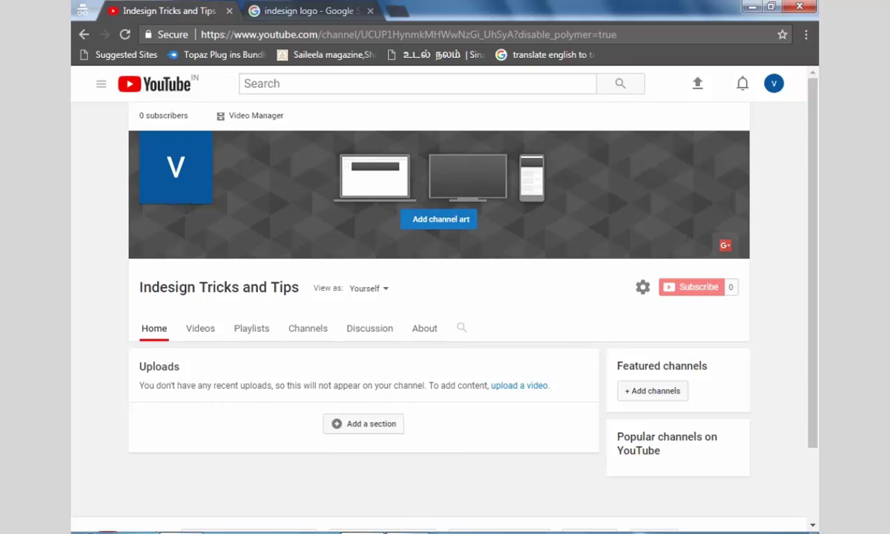
click(187, 531)
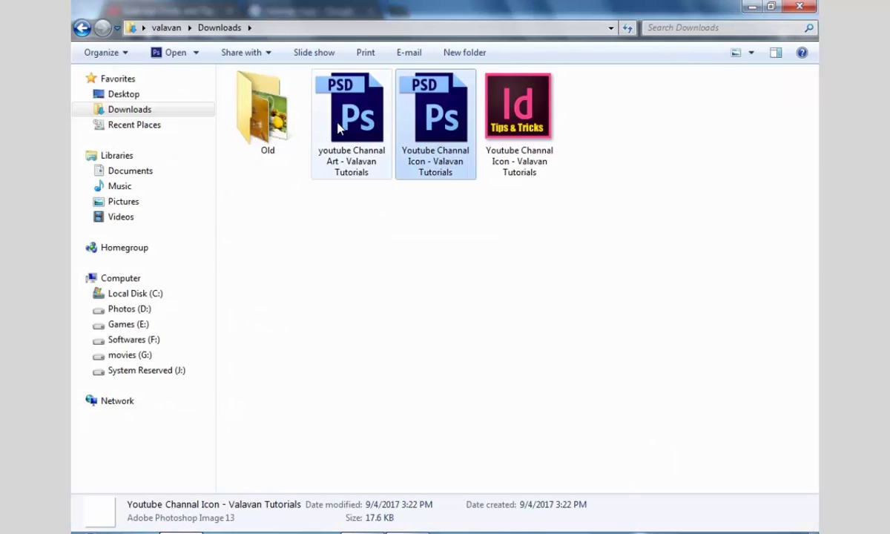
drag(322, 105, 354, 304)
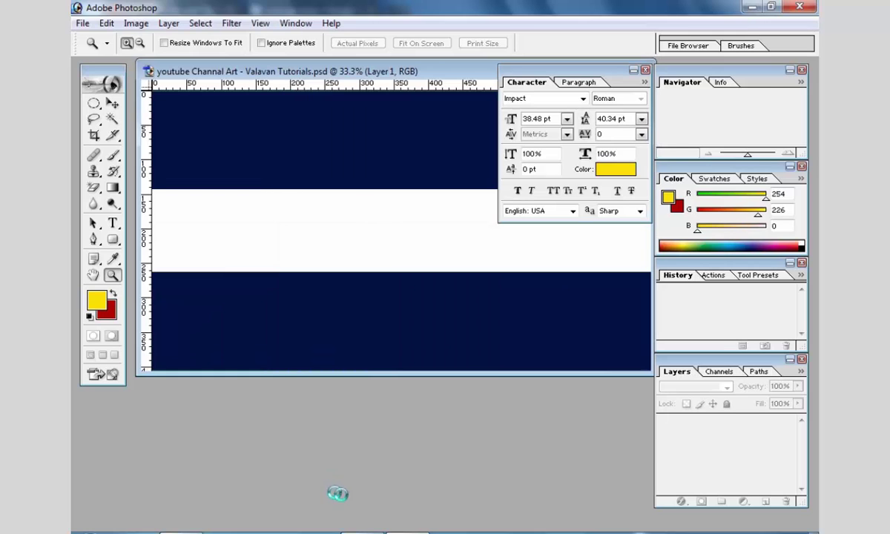
Hide the panels, display the channel art document in full-screen mode and show its guides.
key(Tab)
key(f)
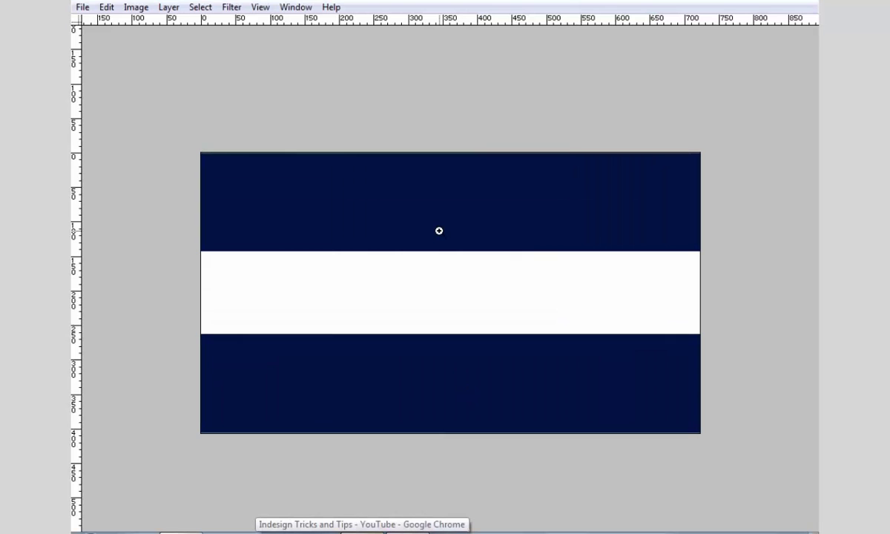
key(ctrl+semicolon)
scroll(443, 234, down, 1)
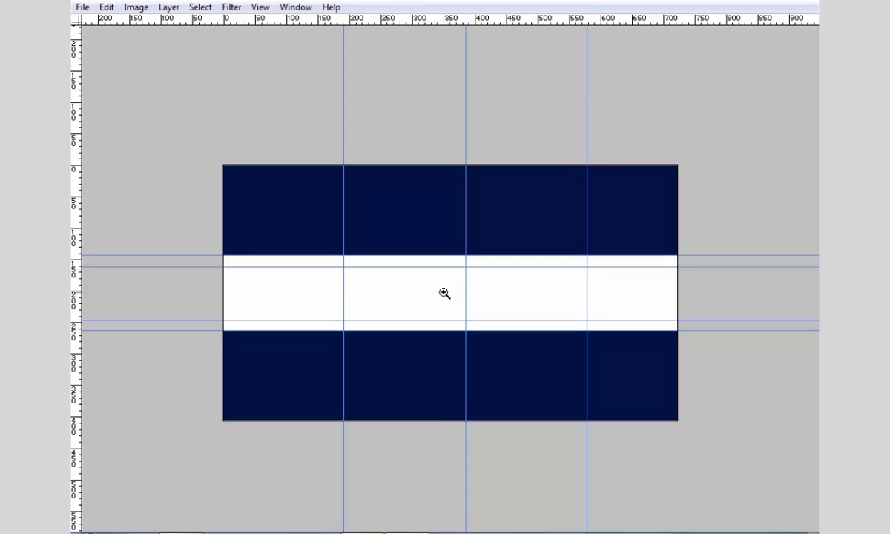
Switch to Chrome, browse the InDesign logo image results, and open the 1600 × 900 creativebloq.com picture at full size.
click(363, 531)
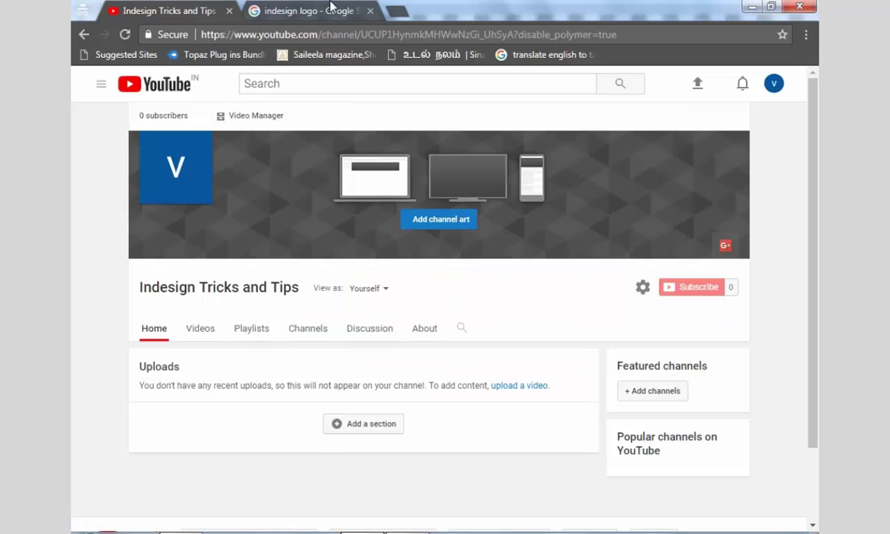
click(329, 8)
scroll(363, 199, down, 8)
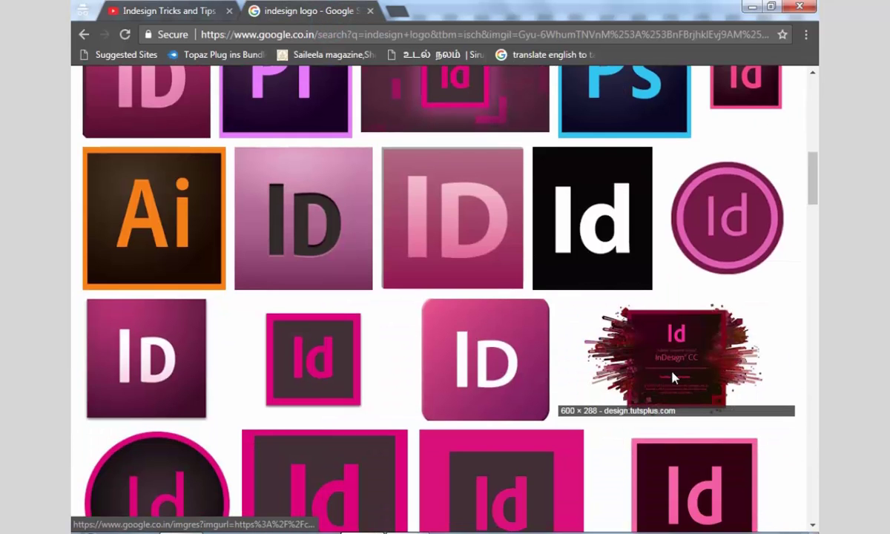
click(672, 377)
scroll(594, 360, down, 4)
scroll(306, 301, down, 4)
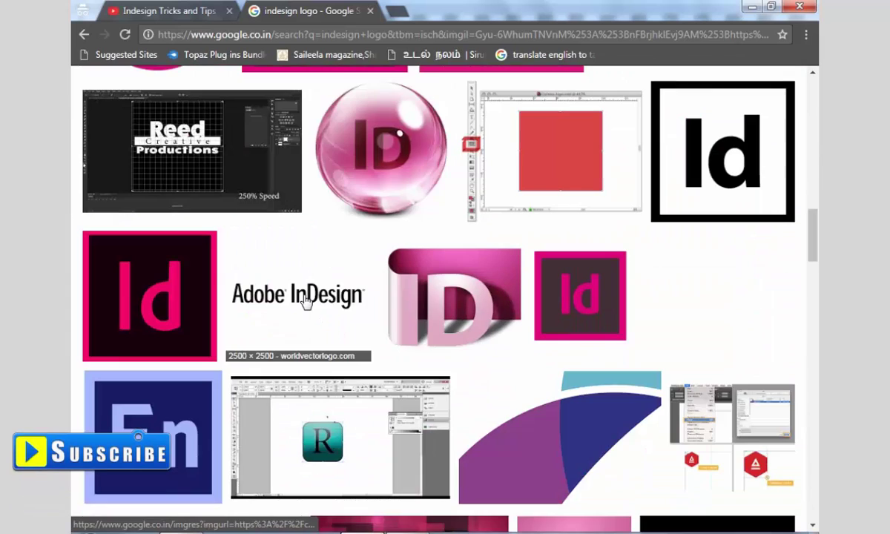
scroll(425, 311, down, 4)
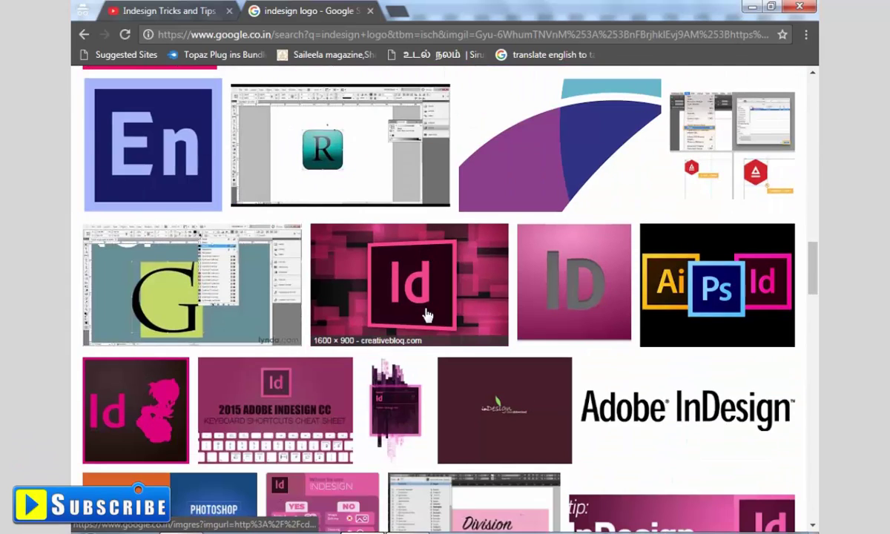
click(424, 284)
click(560, 276)
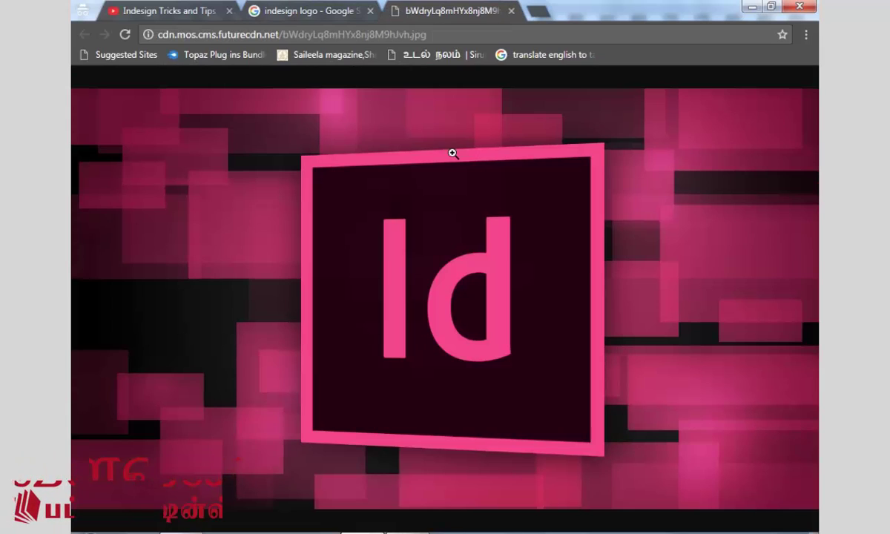
Copy the pink InDesign picture and paste it into the channel art document in Photoshop.
right_click(461, 155)
click(535, 204)
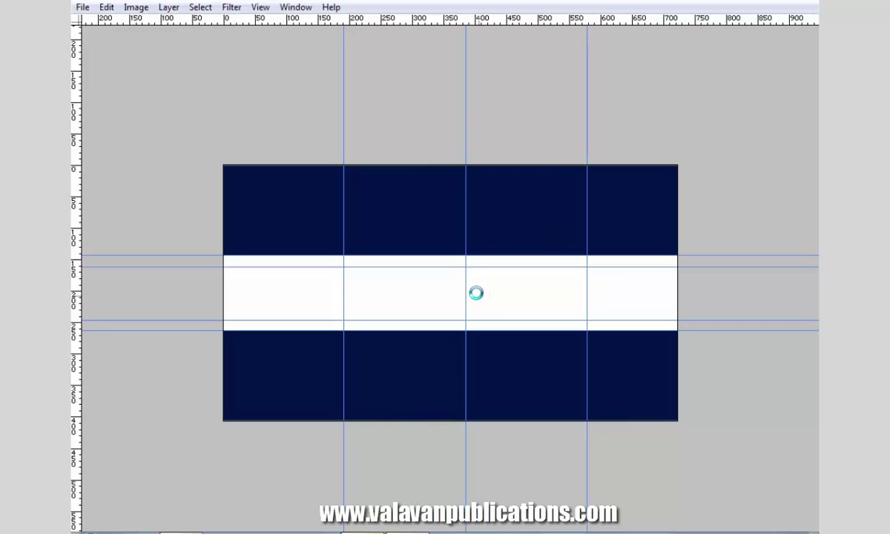
key(ctrl+v)
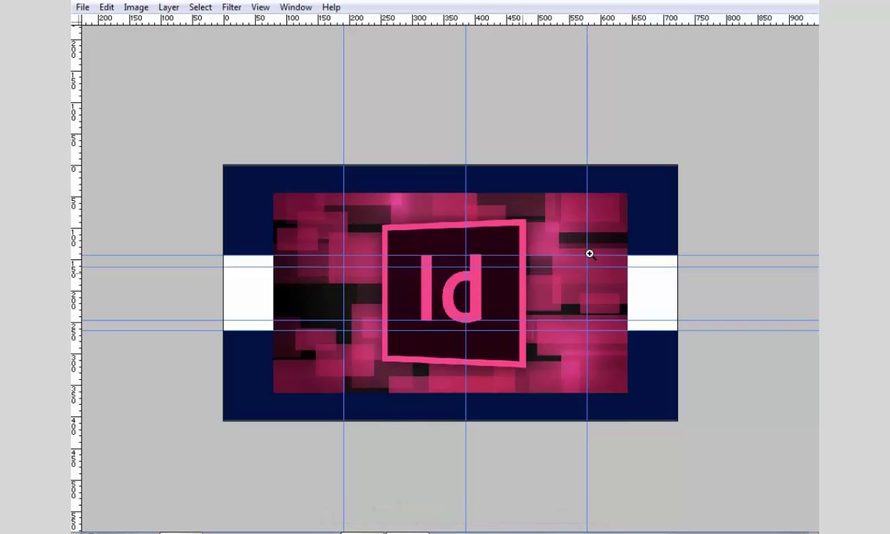
Scale down the pasted picture and align its upper-left corner with the first vertical guide and the white band's top edge.
drag(594, 214, 510, 280)
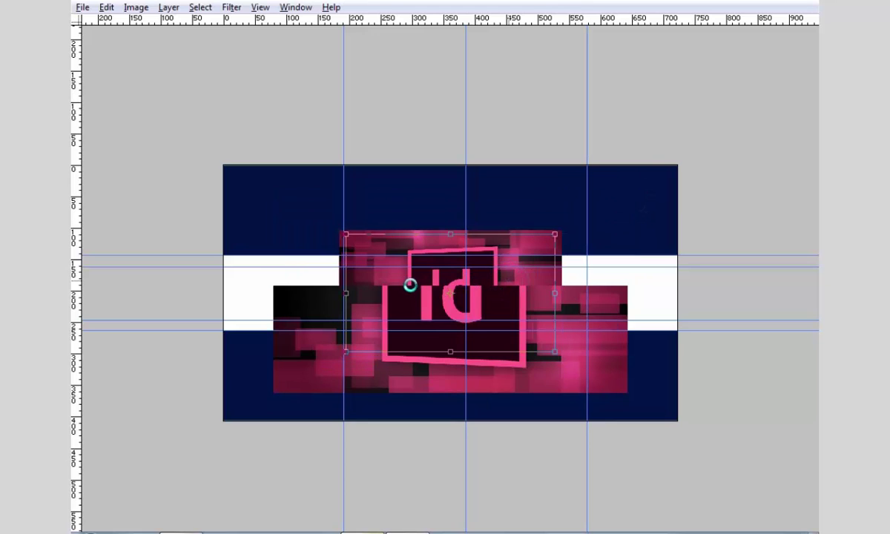
key(Return)
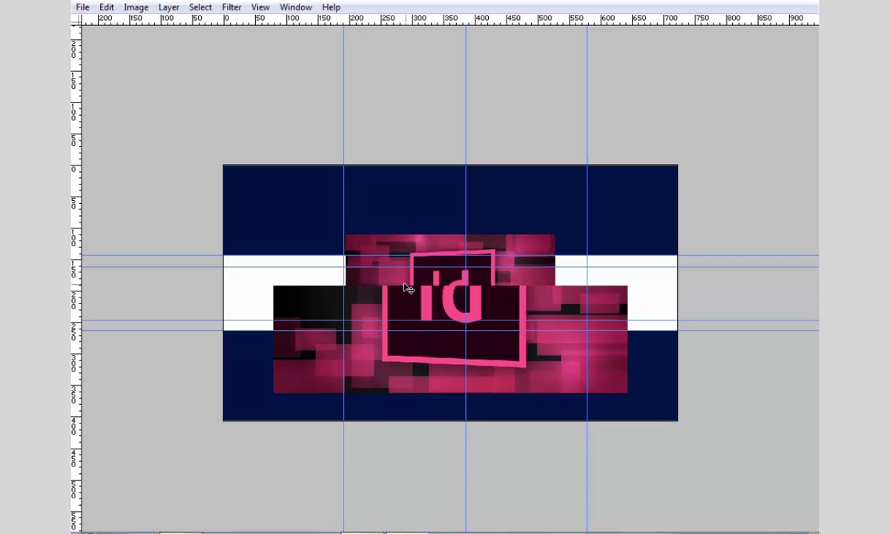
drag(388, 283, 387, 298)
Scale the InDesign picture proportionally from its lower-right corner until it matches the height of the white band.
key(ctrl+t)
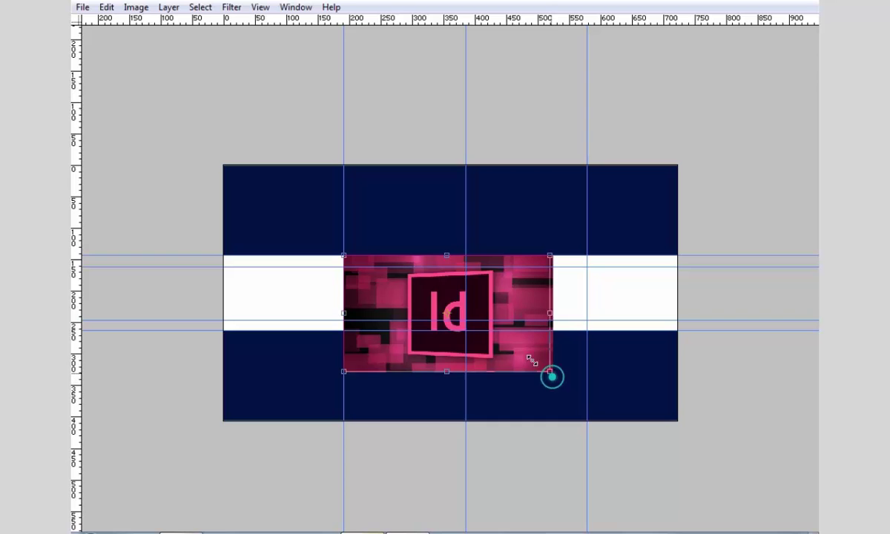
drag(552, 374, 480, 331)
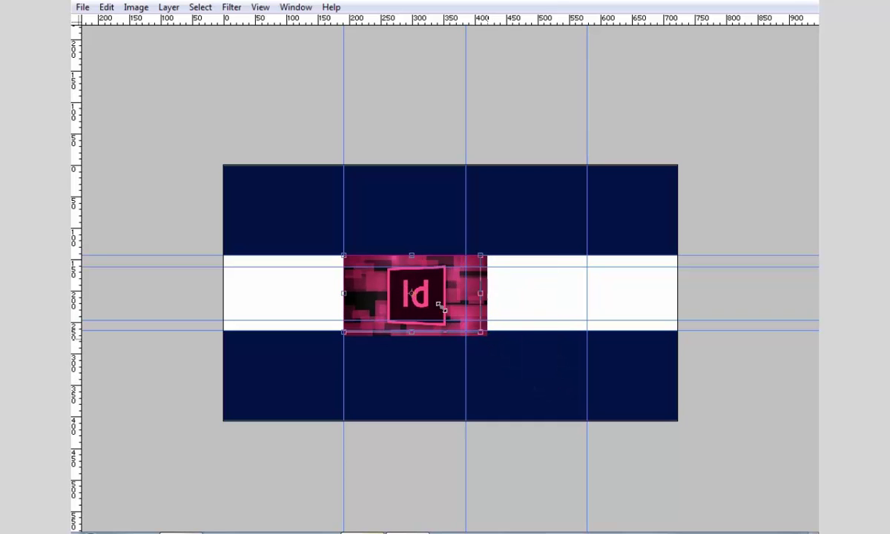
double_click(441, 305)
drag(319, 244, 466, 311)
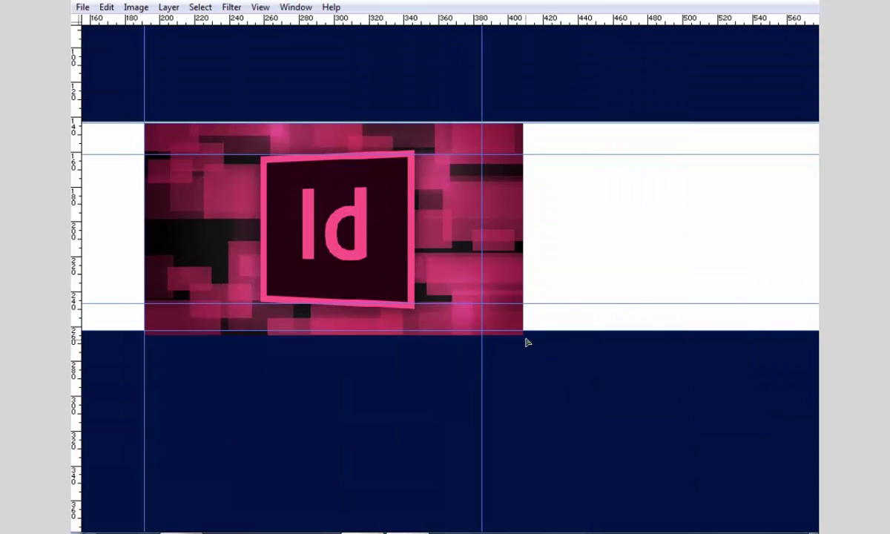
click(524, 335)
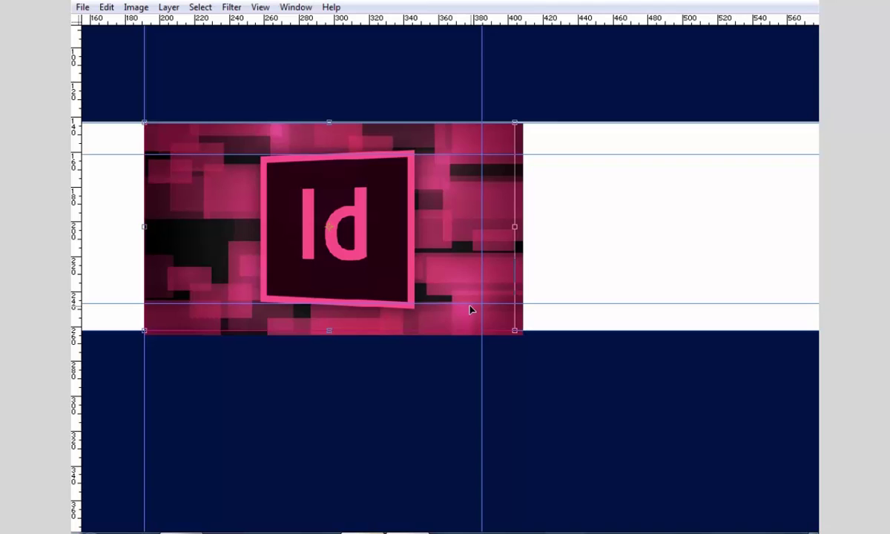
click(469, 308)
Select a rectangular strip at the picture's right end and stretch it rightward over the white band.
drag(593, 332, 352, 311)
click(315, 219)
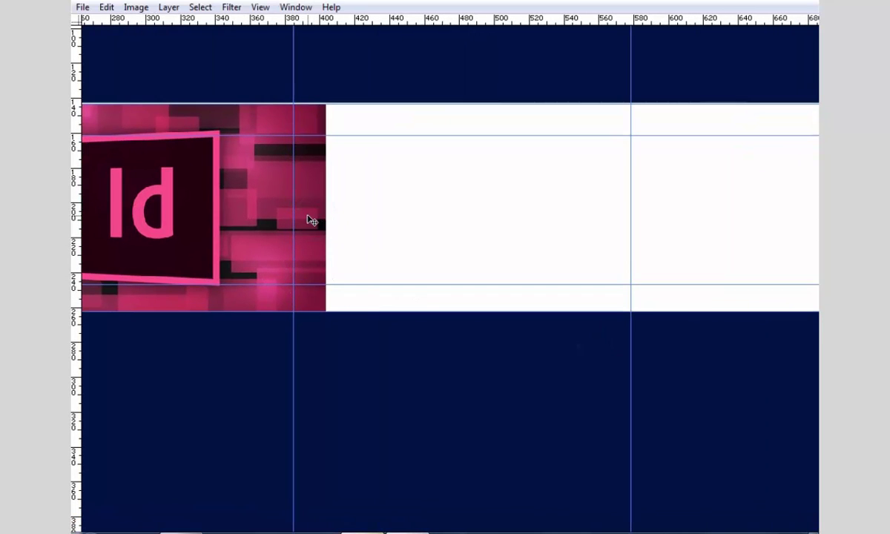
drag(234, 85, 330, 355)
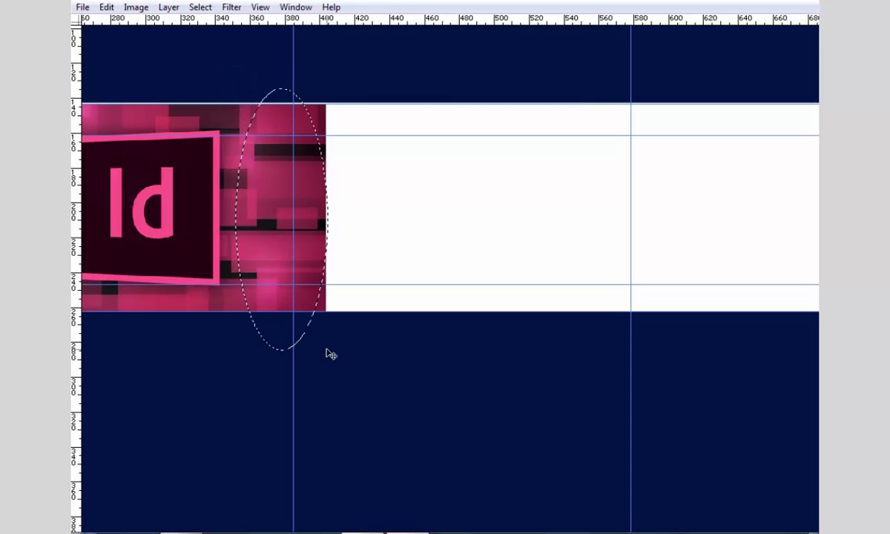
click(297, 306)
drag(246, 83, 336, 386)
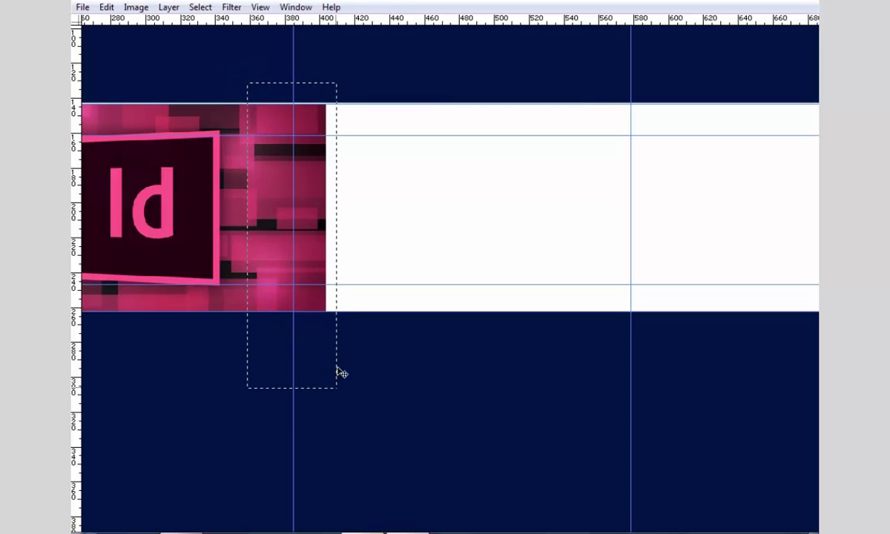
drag(337, 229, 629, 238)
key(Return)
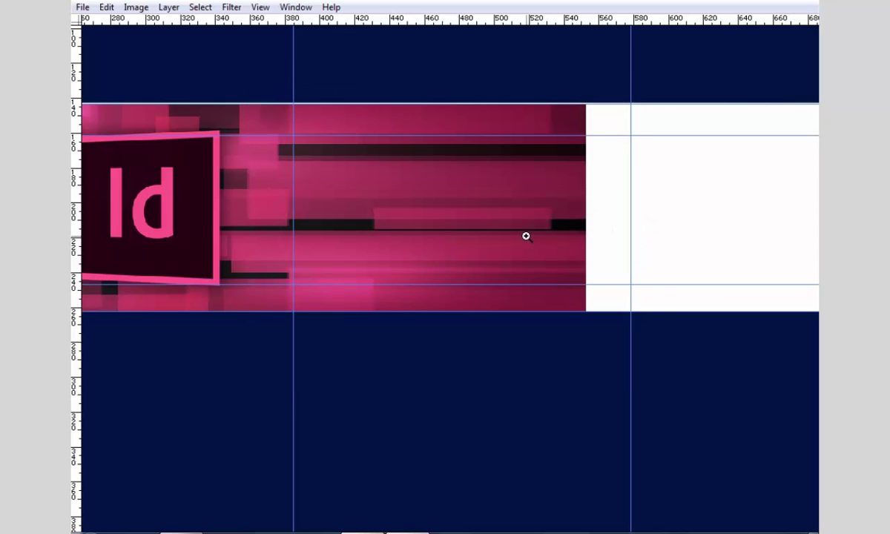
Select the right end of the stretched picture and extend it to the canvas's right edge.
key(ctrl+0)
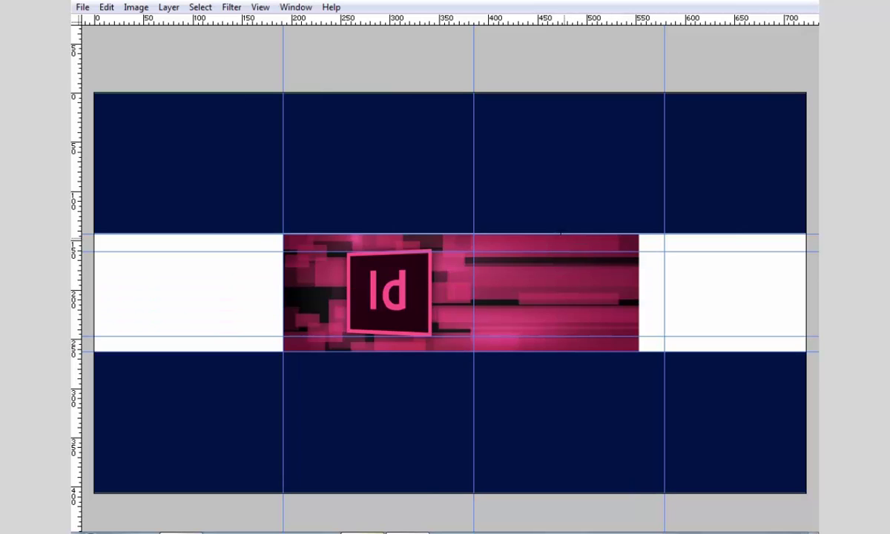
mouse_move(552, 220)
mouse_down()
mouse_move(630, 392)
mouse_move(663, 405)
mouse_up()
key(ctrl+t)
drag(664, 312, 816, 312)
key(Escape)
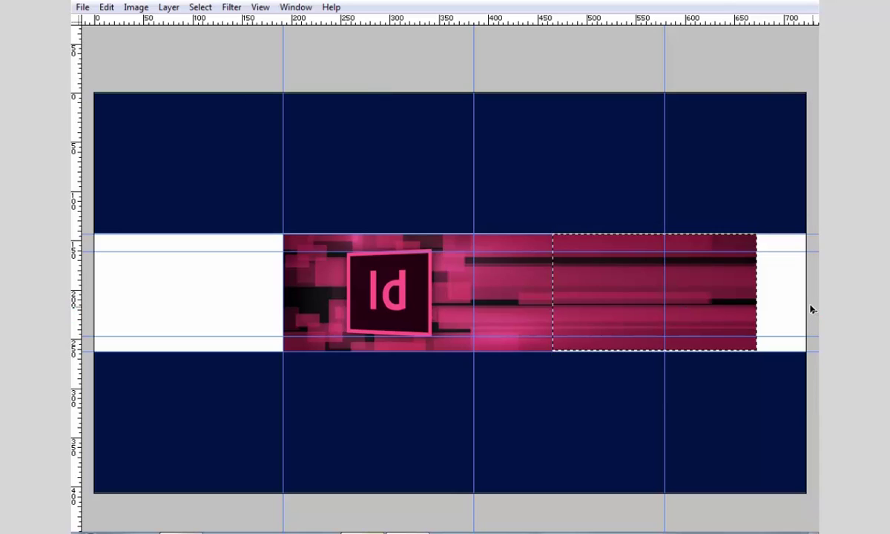
key(ctrl+t)
drag(761, 292, 815, 297)
key(Return)
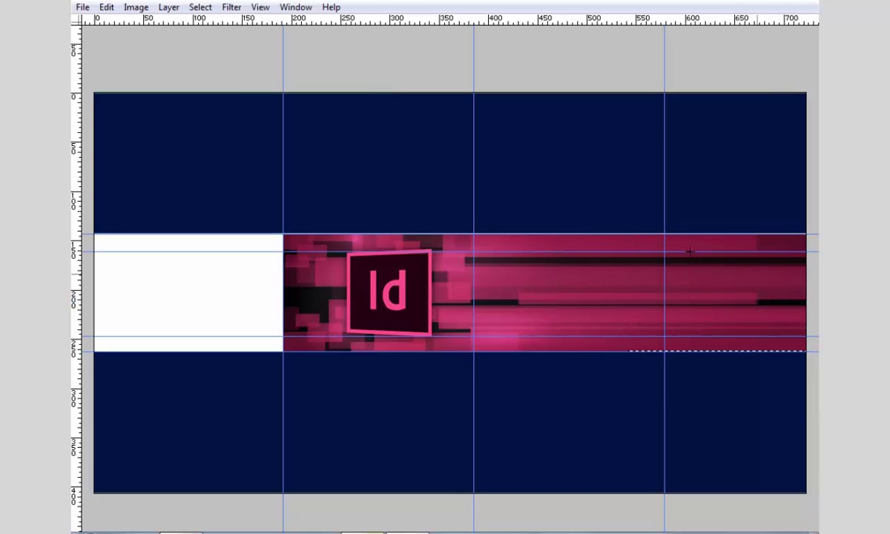
Select a strip at the picture's left end, stretch it to the canvas's left edge, and deselect.
drag(264, 223, 324, 395)
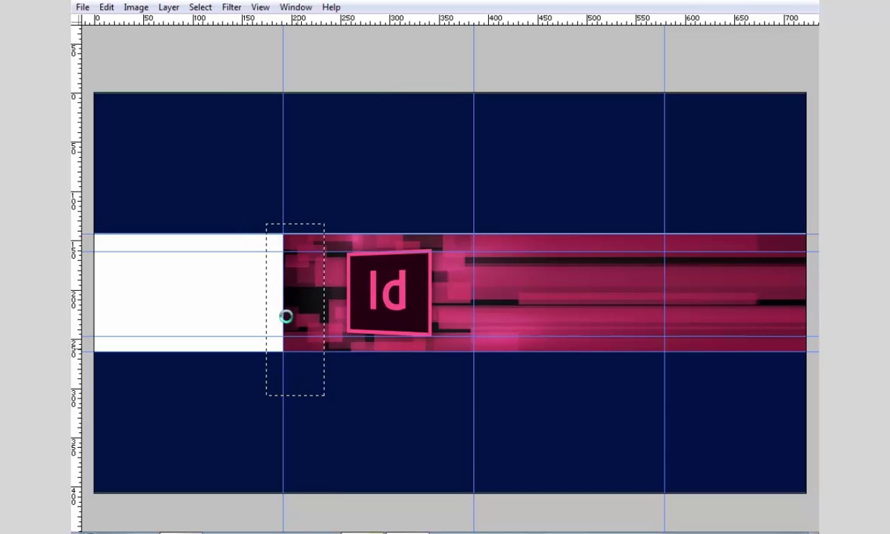
key(ctrl+t)
drag(232, 287, 80, 294)
key(Return)
key(ctrl+t)
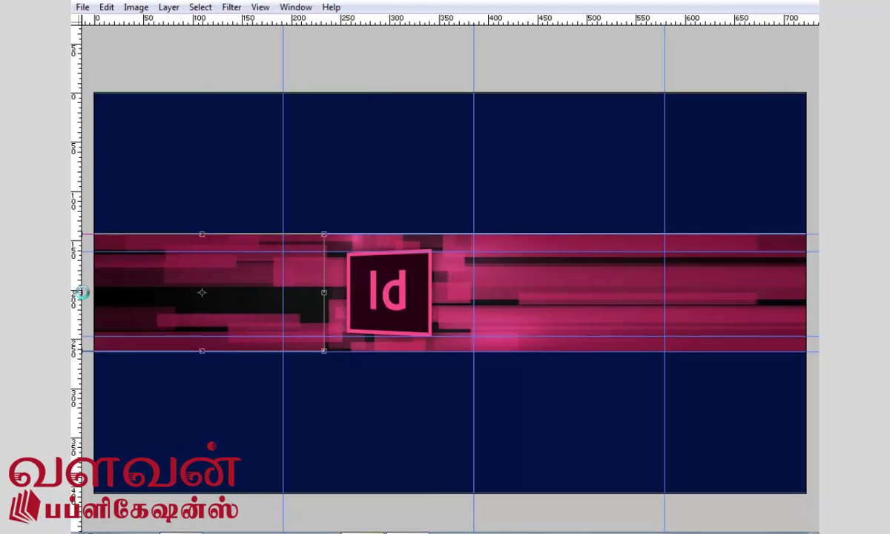
key(Return)
key(ctrl+d)
Fit the artwork on screen and add the yellow text "Indesign" on the band, right of the Id logo.
key(z)
right_click(451, 298)
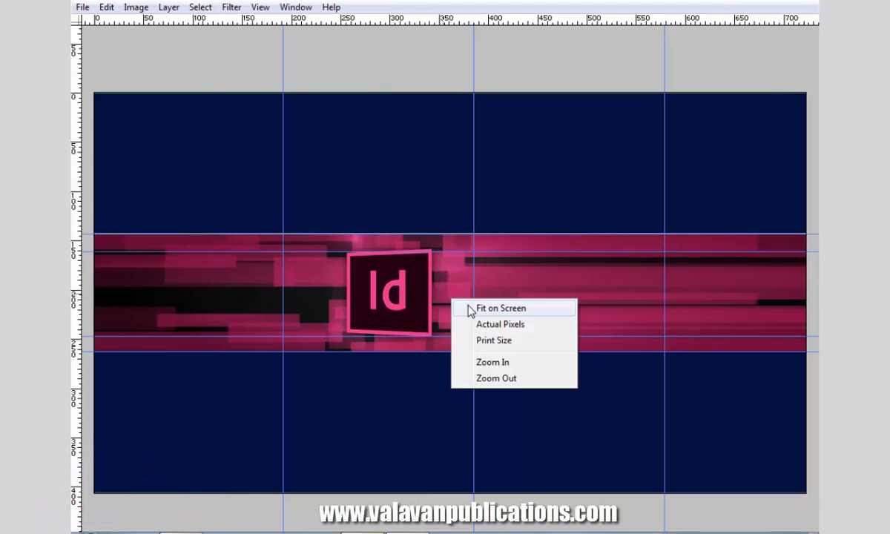
click(470, 308)
key(v)
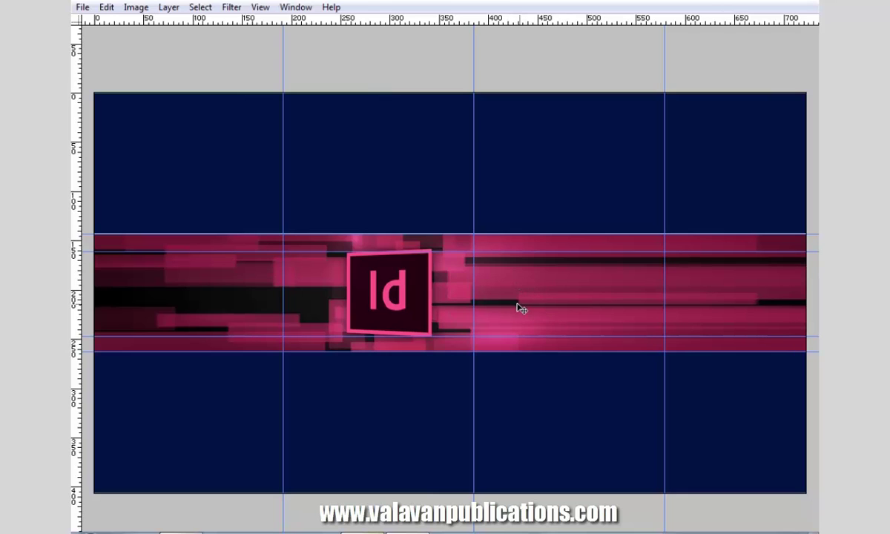
click(514, 302)
text(fdsa)
key(ctrl+a)
text(Indesign)
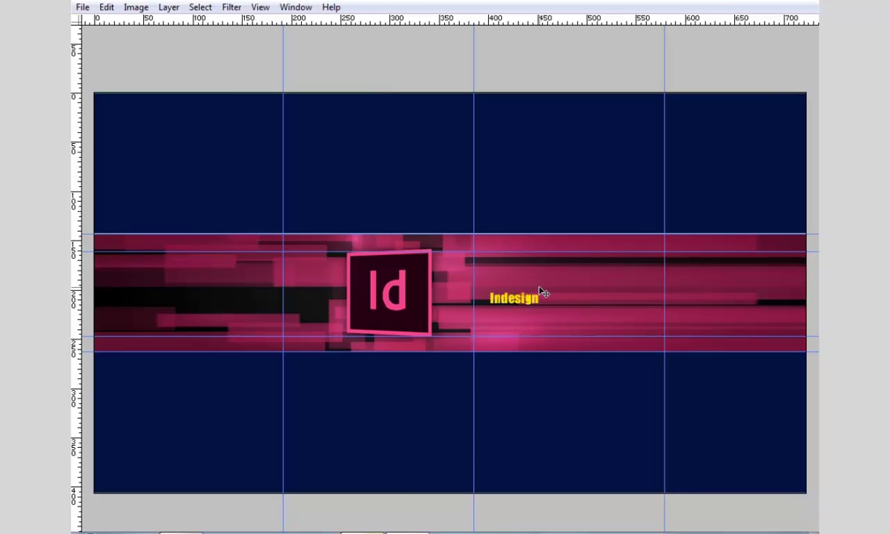
Enlarge the "Indesign" text and position it beside the Id logo in the upper part of the band.
key(ctrl+t)
drag(539, 291, 607, 278)
double_click(571, 297)
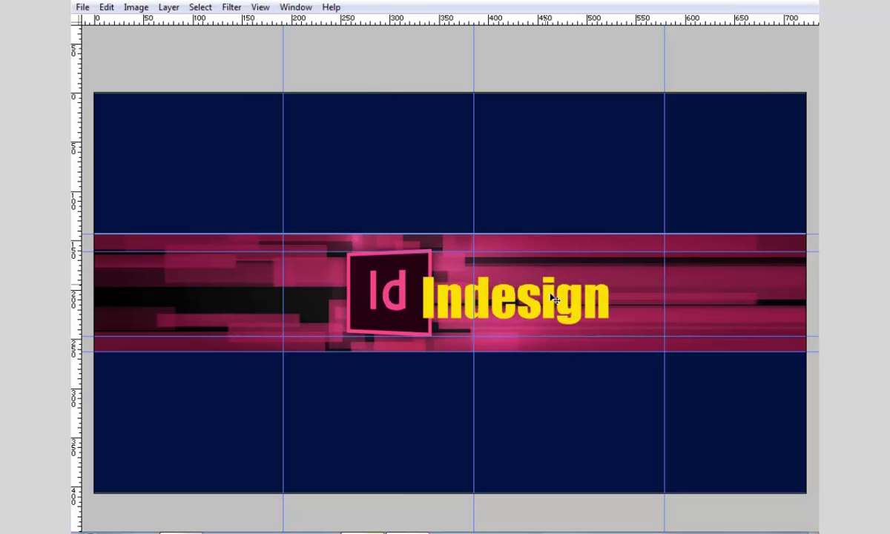
drag(551, 296, 572, 270)
key(ctrl+t)
drag(629, 251, 619, 254)
double_click(568, 270)
Duplicate the "Indesign" text directly below the original and change the copy to "Tricks & Tips".
drag(552, 275, 549, 318)
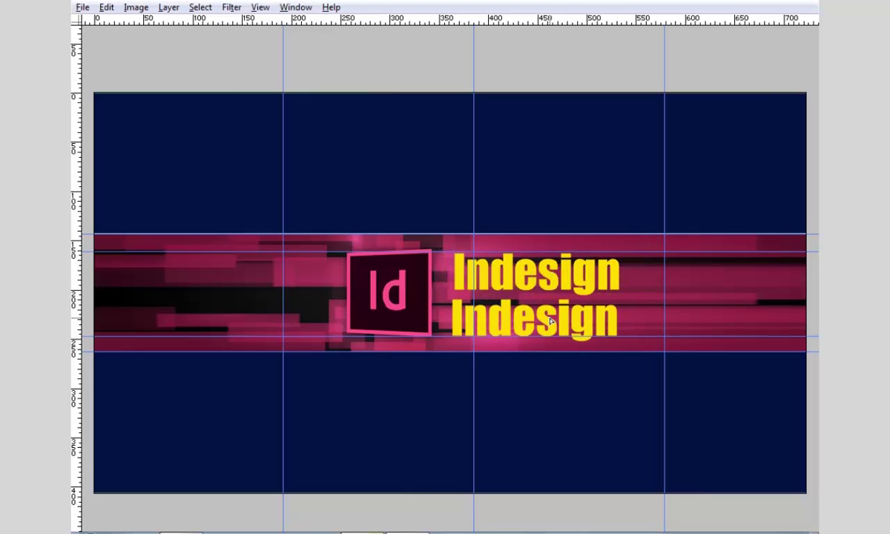
click(542, 324)
key(ctrl+a)
text(Tric)
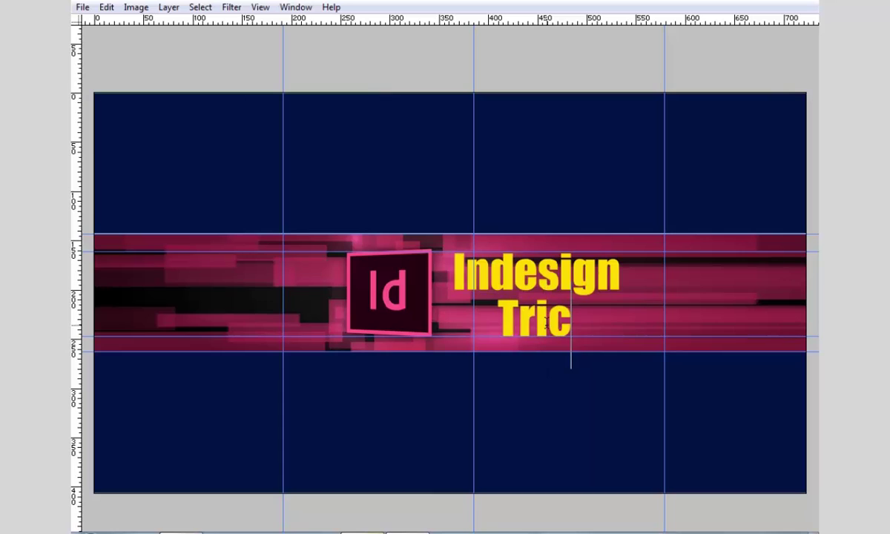
text(ks)
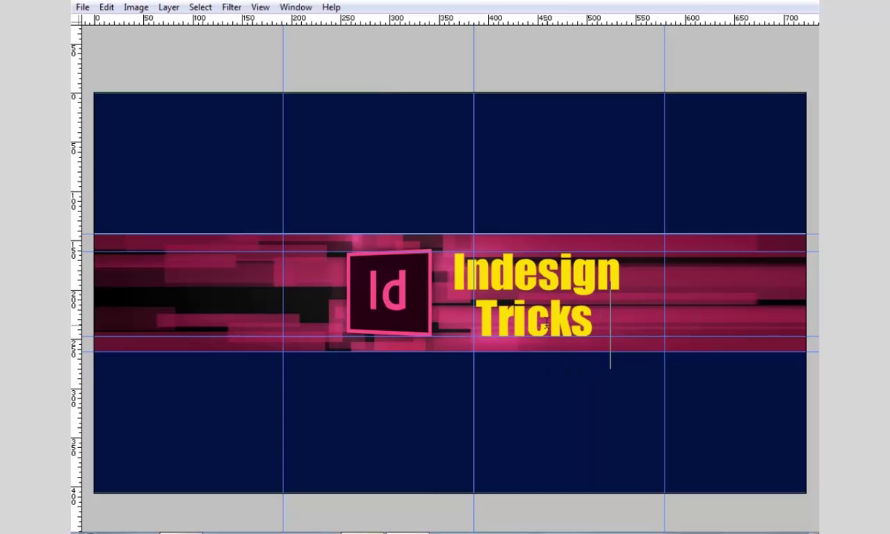
text( & Tips)
key(Escape)
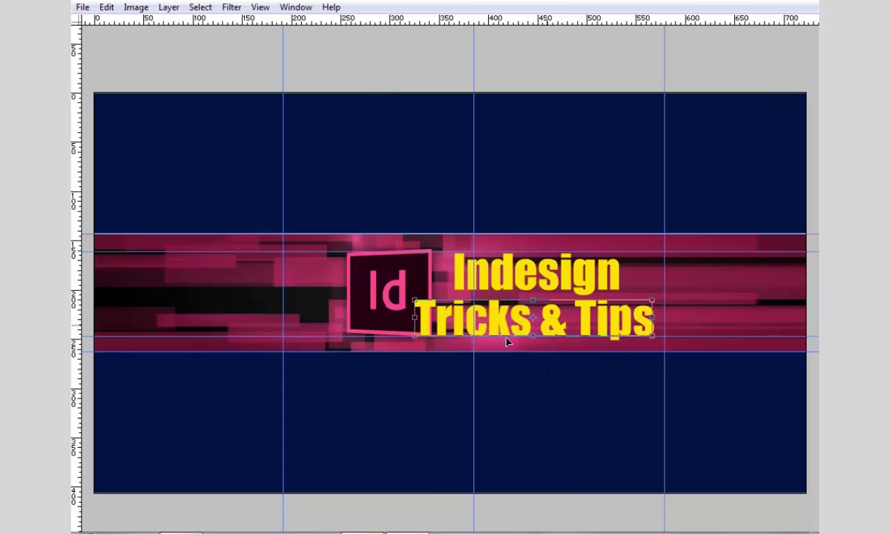
Scale down the "Tricks & Tips" line, place it beneath "Indesign", and fill it with white.
drag(418, 304, 441, 304)
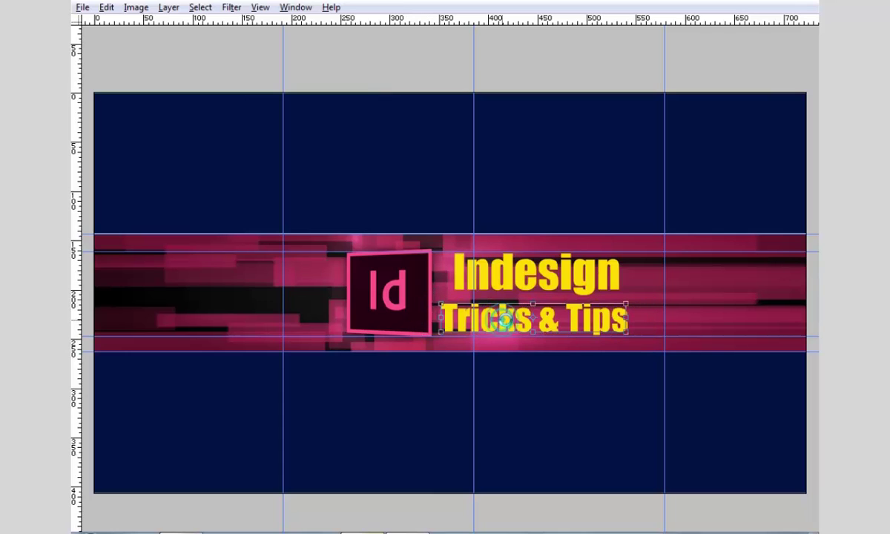
drag(505, 323, 511, 322)
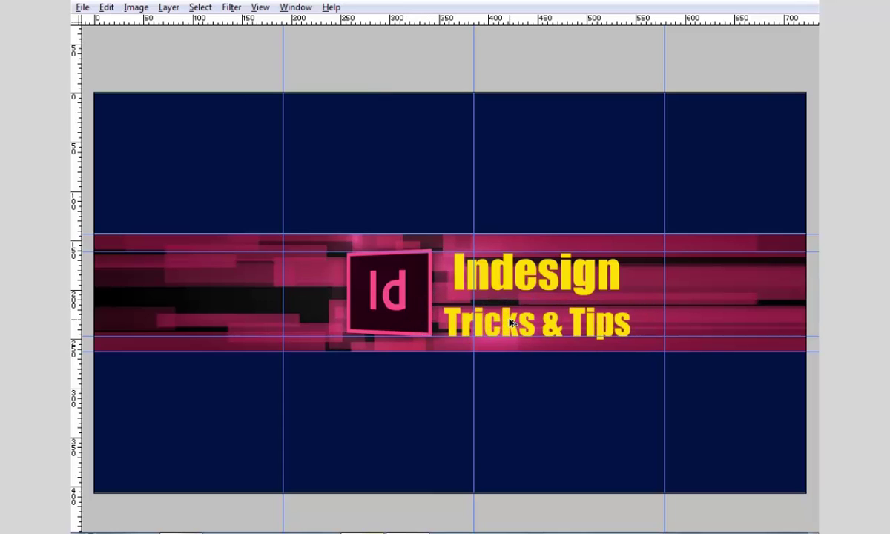
key(alt+BackSpace)
key(ctrl+BackSpace)
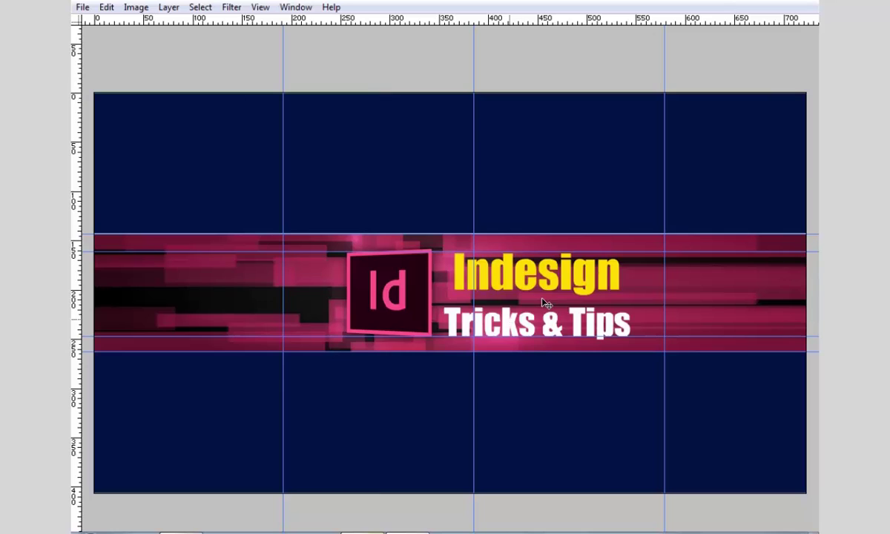
Move both text lines slightly to the right, away from the Id logo.
drag(551, 286, 568, 288)
key(Right)
key(Right)
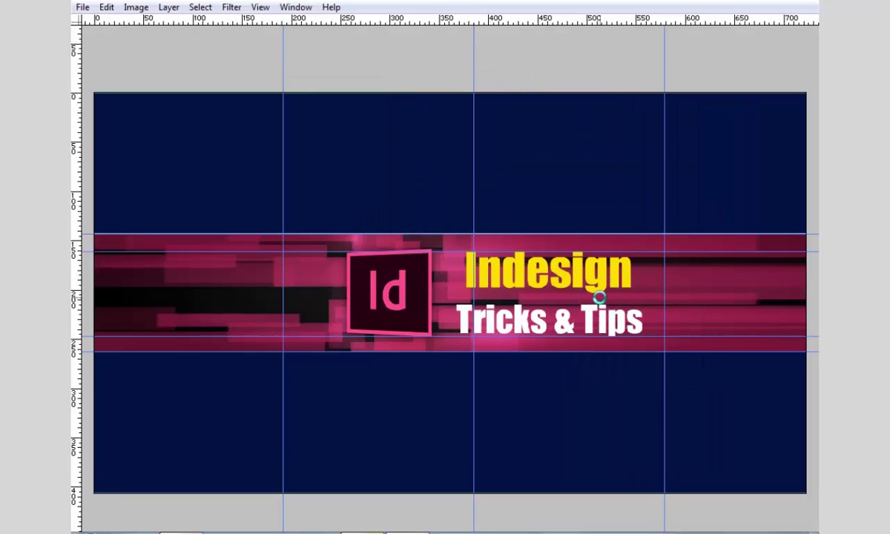
Save a JPEG copy of the channel art in Downloads at maximum quality 12 and close the document.
key(ctrl+shift+s)
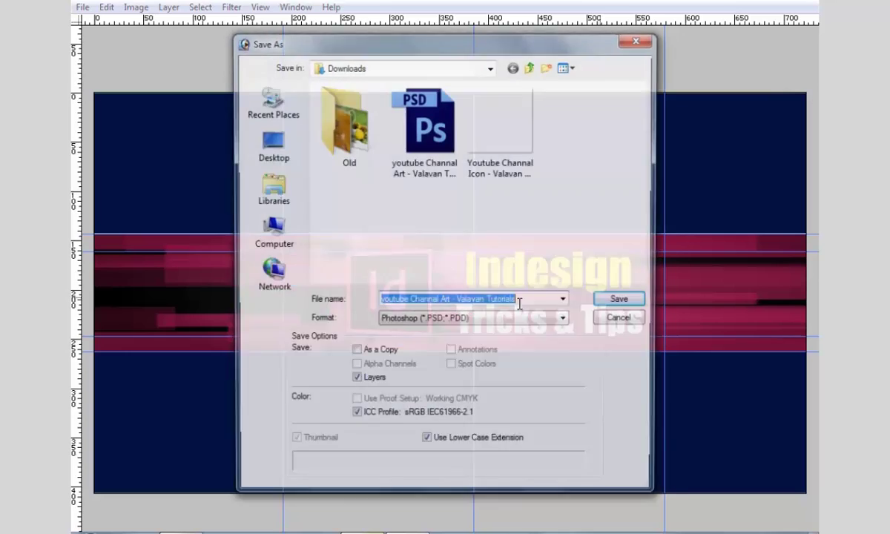
click(452, 320)
key(j)
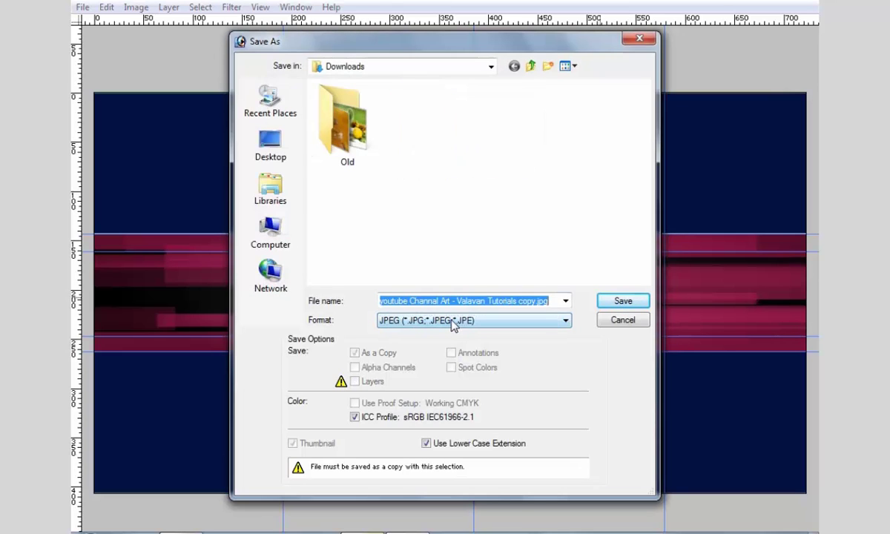
key(Return)
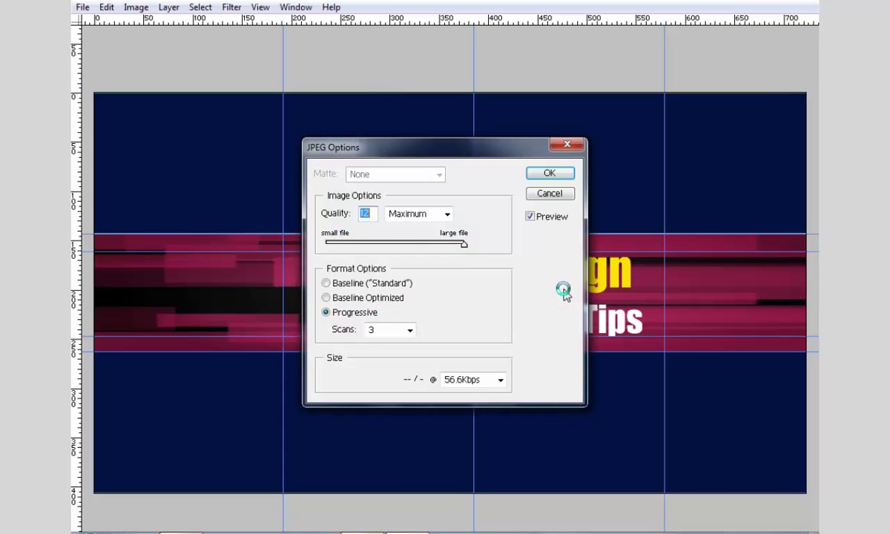
key(Return)
key(ctrl+w)
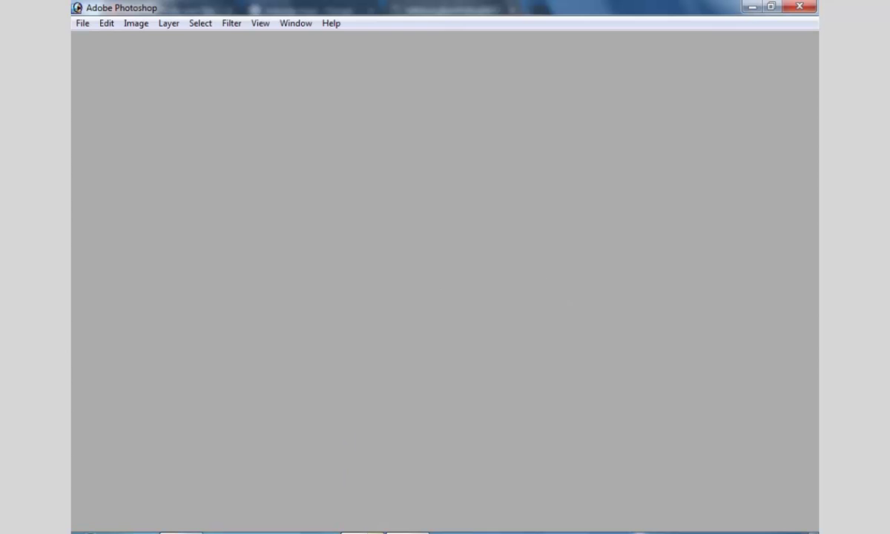
Switch to the YouTube channel page in Chrome, upload the channel art JPEG copy from Downloads and apply it as the channel art.
key(alt+Tab)
click(206, 11)
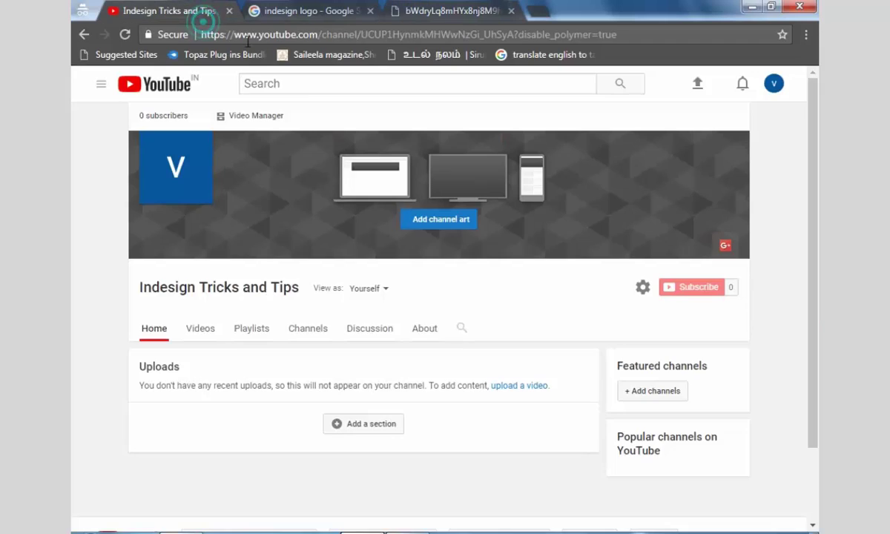
click(438, 221)
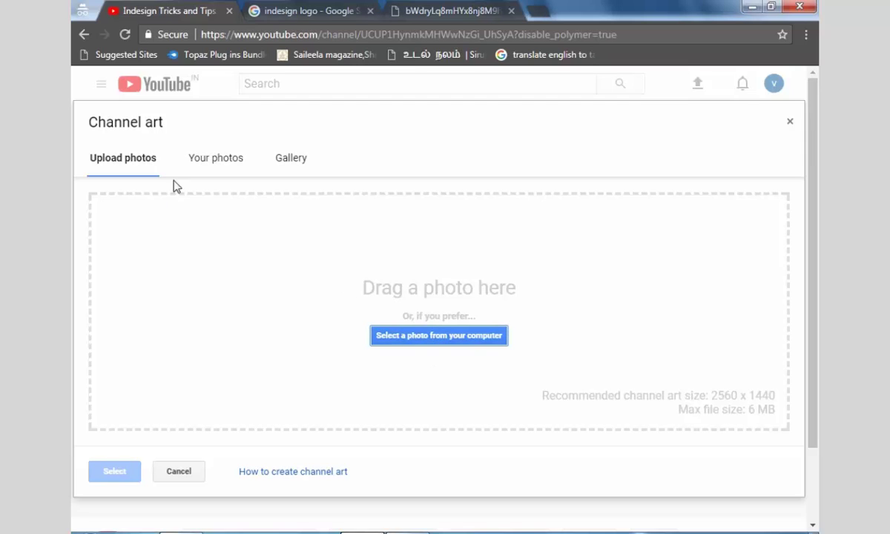
click(430, 335)
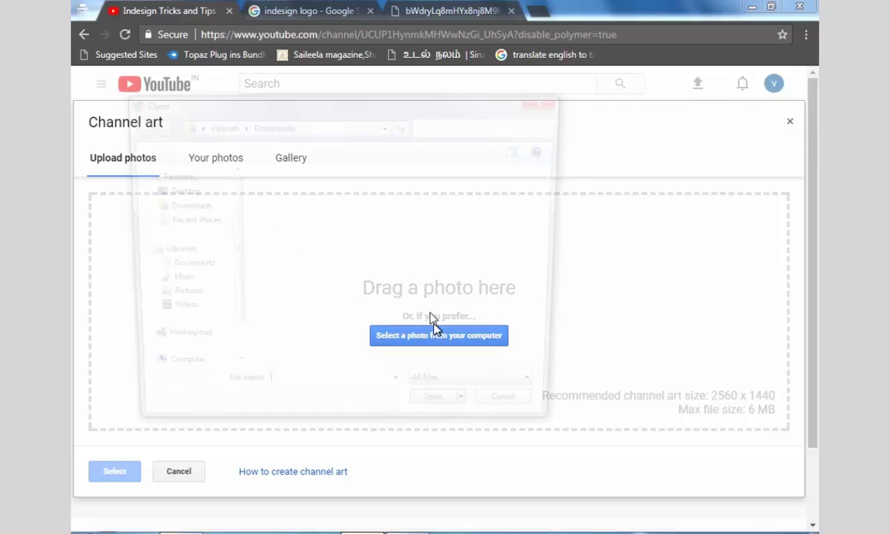
click(307, 315)
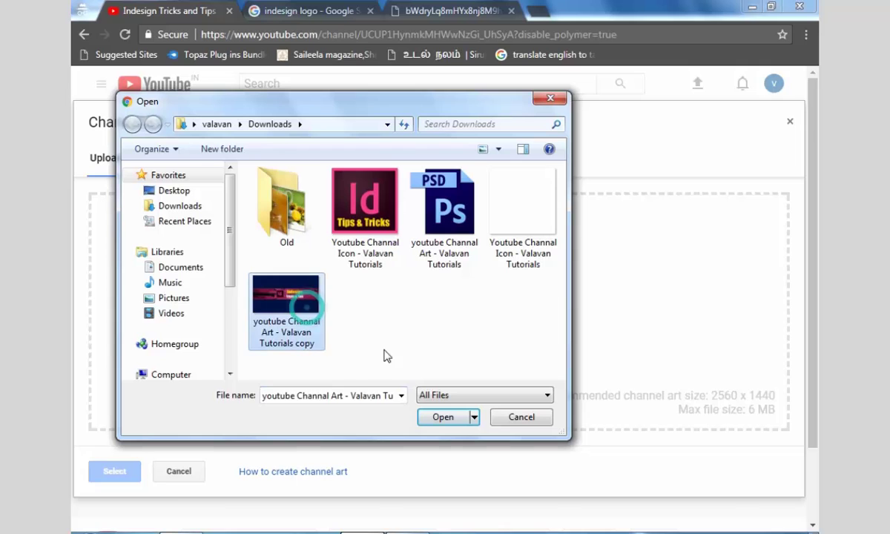
click(448, 419)
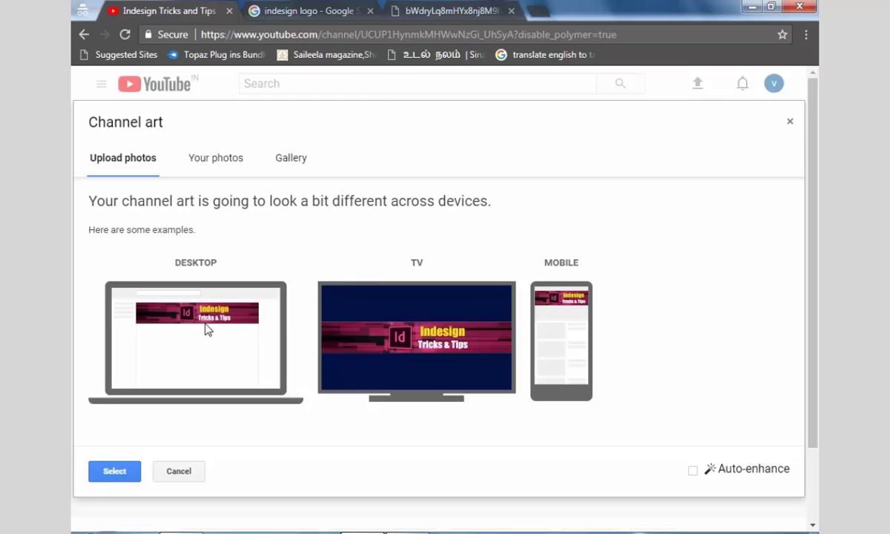
click(114, 471)
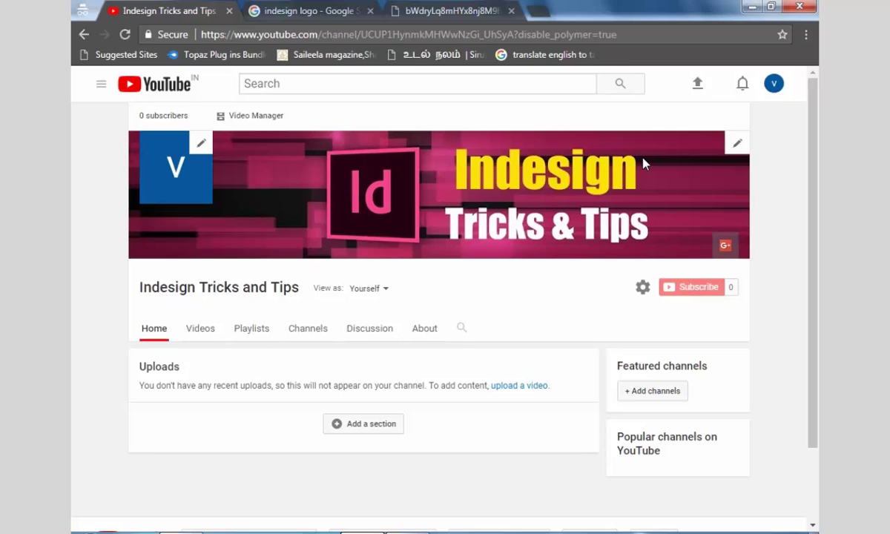
scroll(466, 292, down, 1)
scroll(465, 292, up, 1)
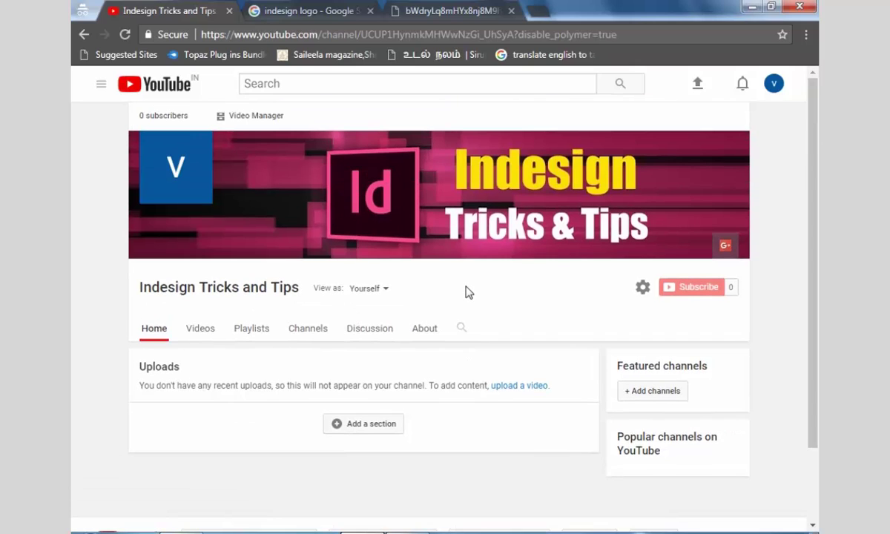